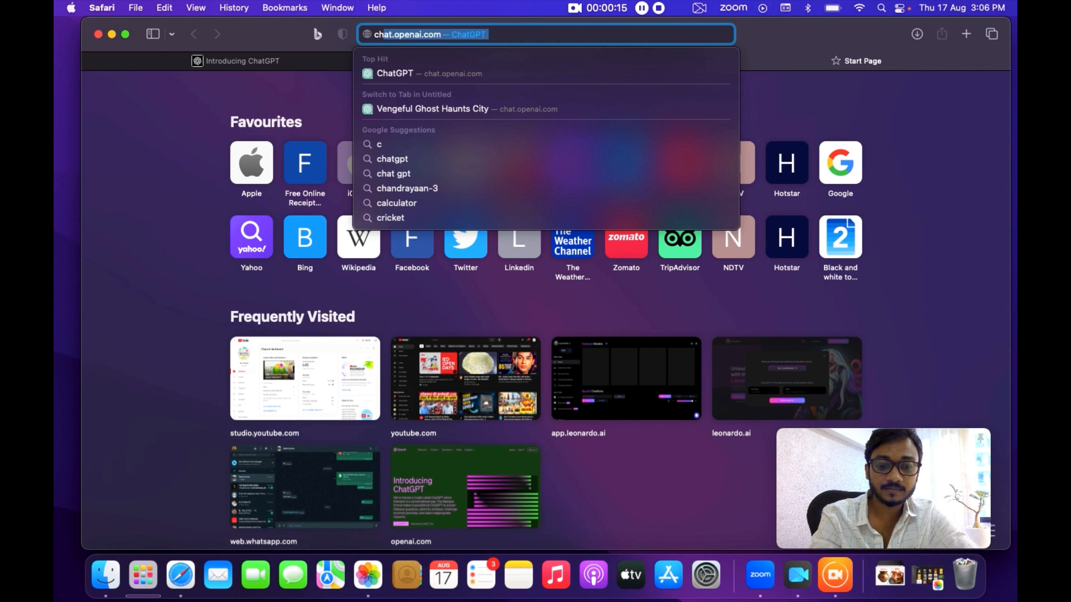
Open ChatGPT and ask it to write a ghost story about justice served for wrong.
click(416, 72)
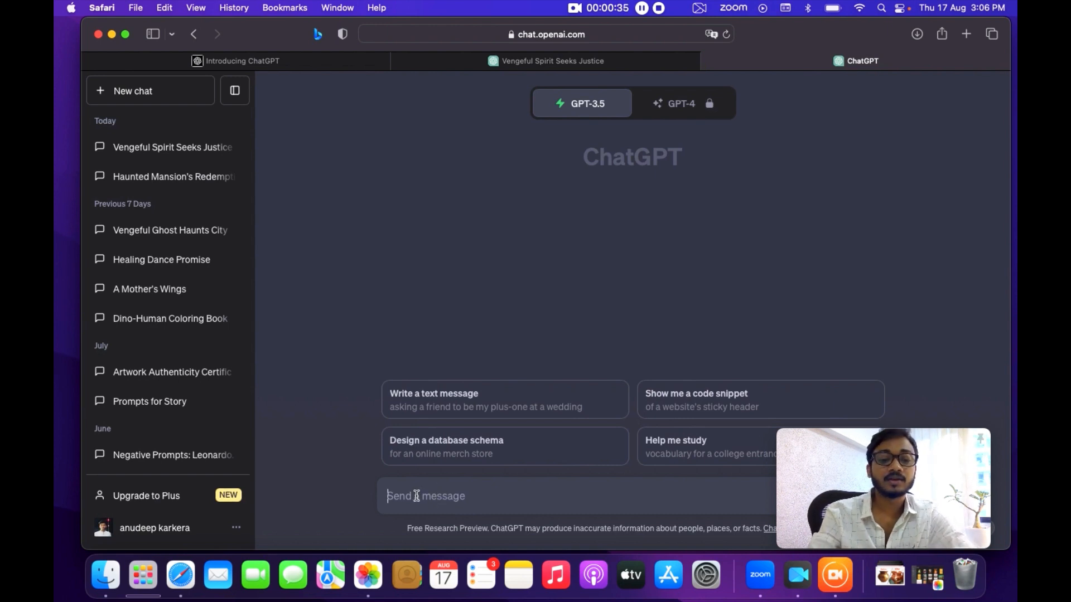
text(write a gh)
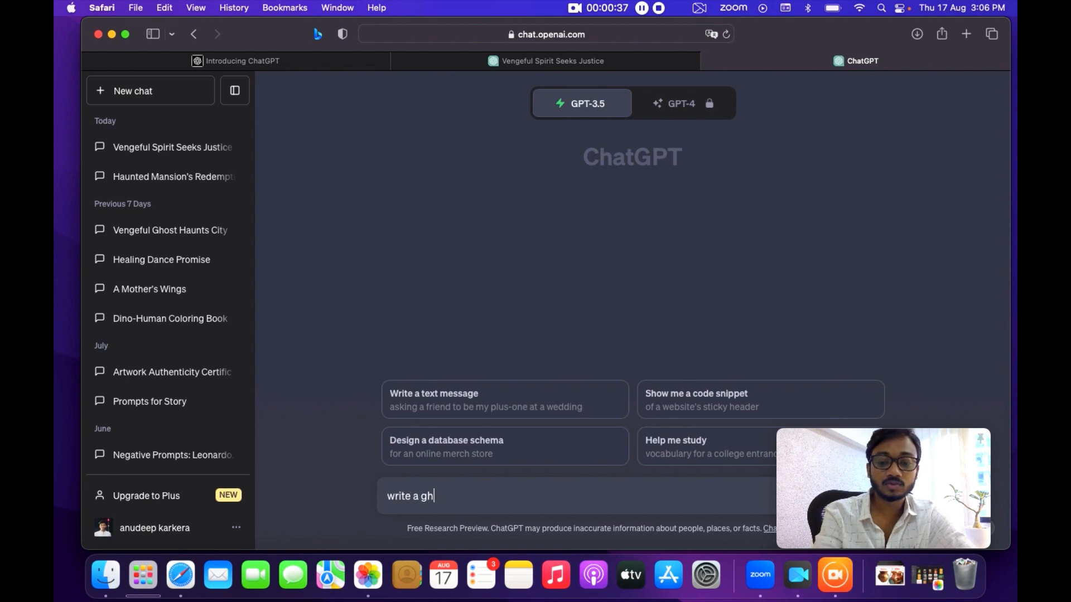
text(ost st)
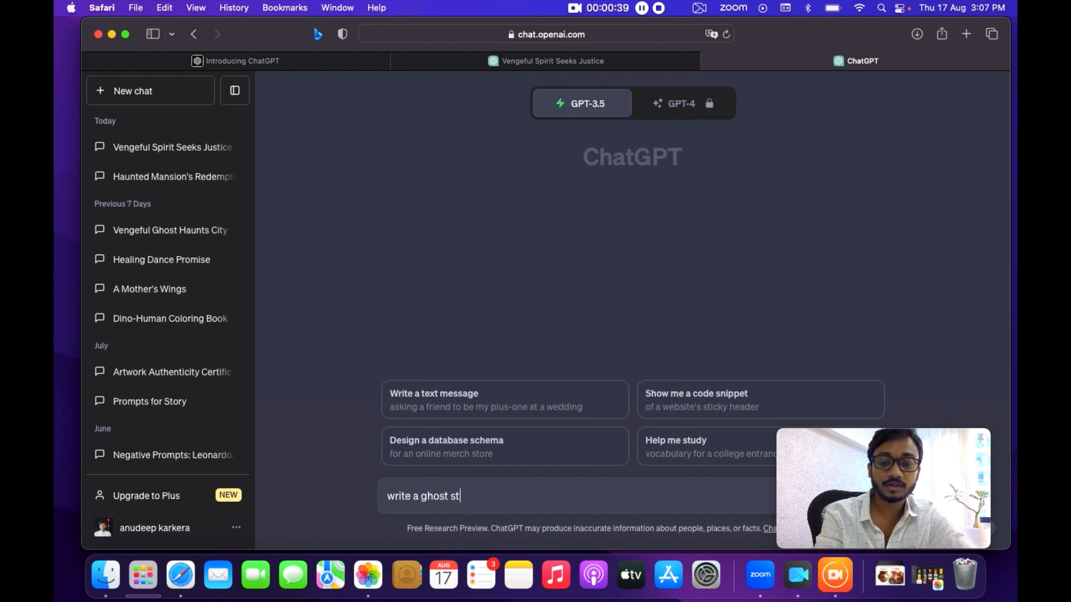
text(ory about justice)
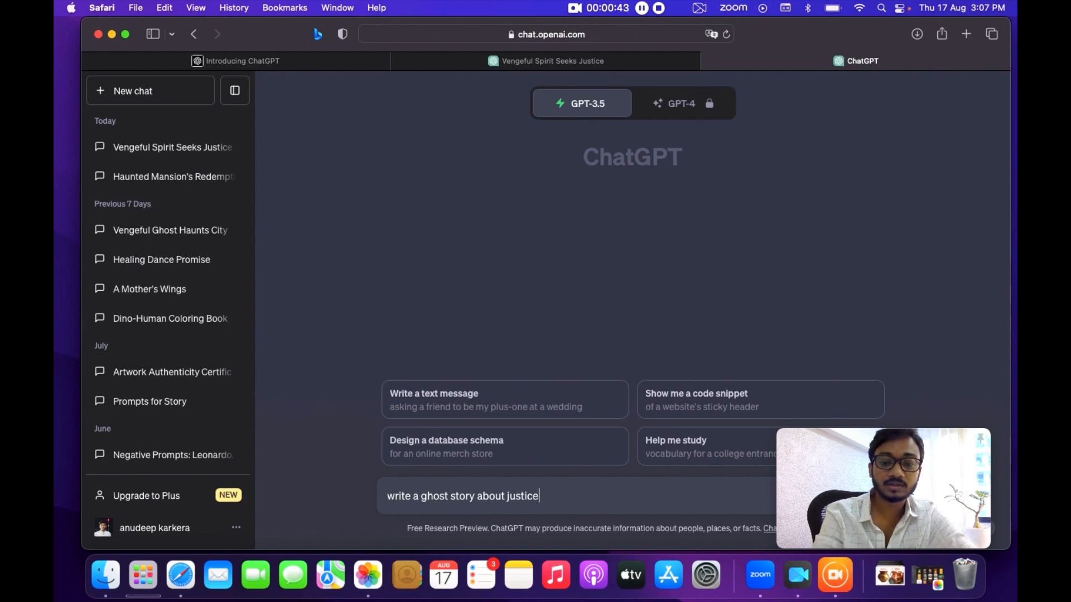
text( served for wrong)
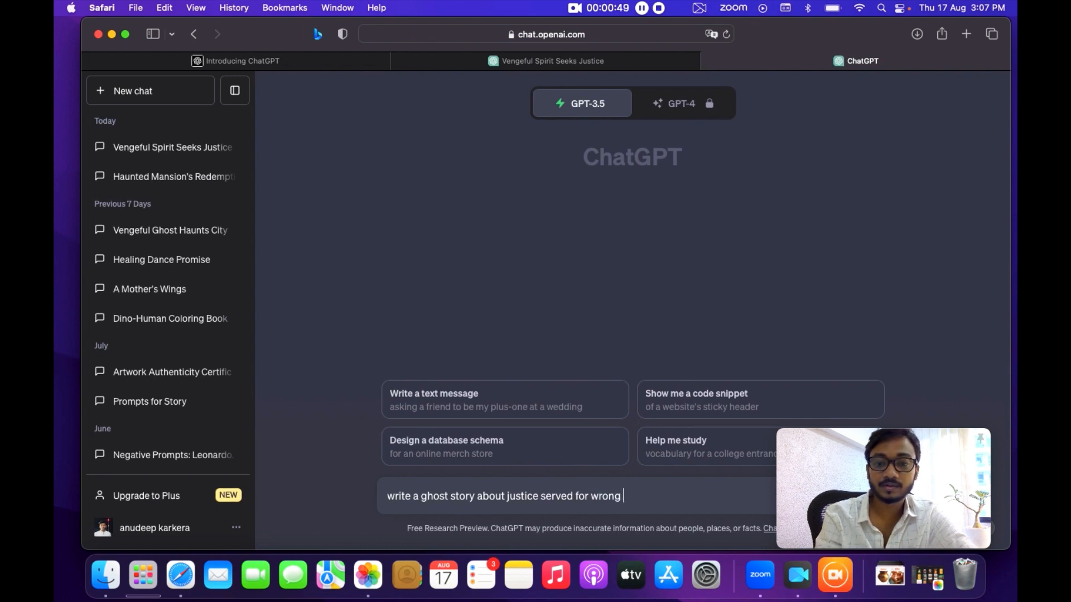
key(Return)
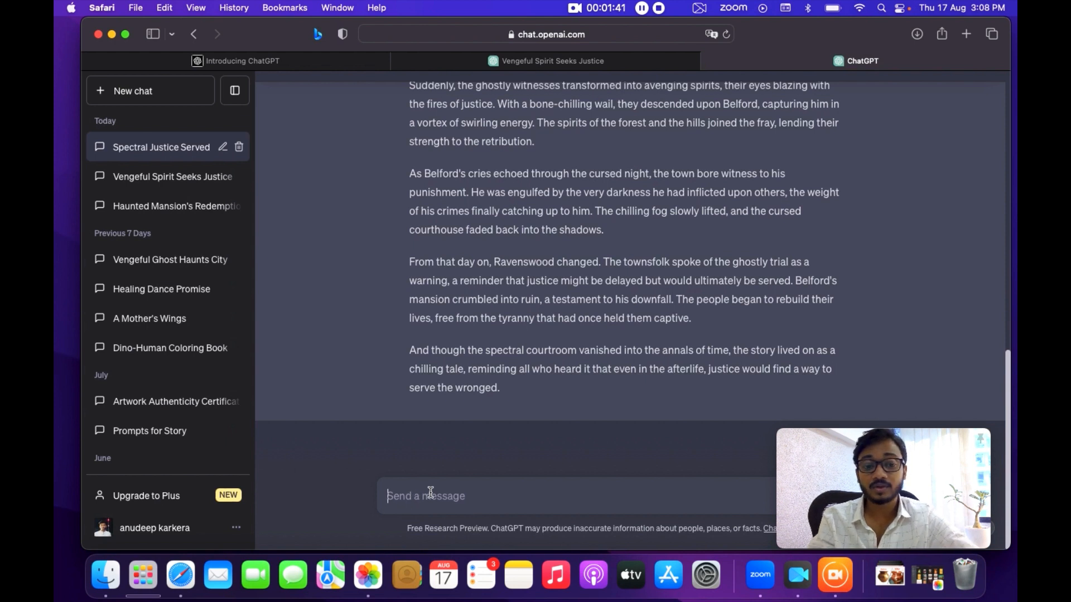
Ask ChatGPT to give prompts of the same story.
text(give)
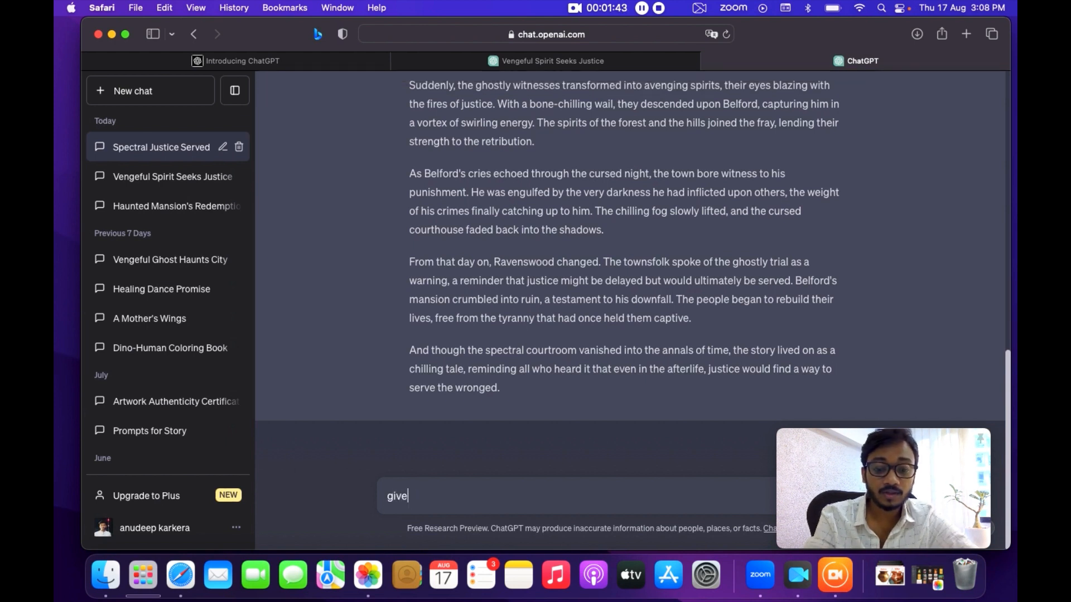
text( me prom)
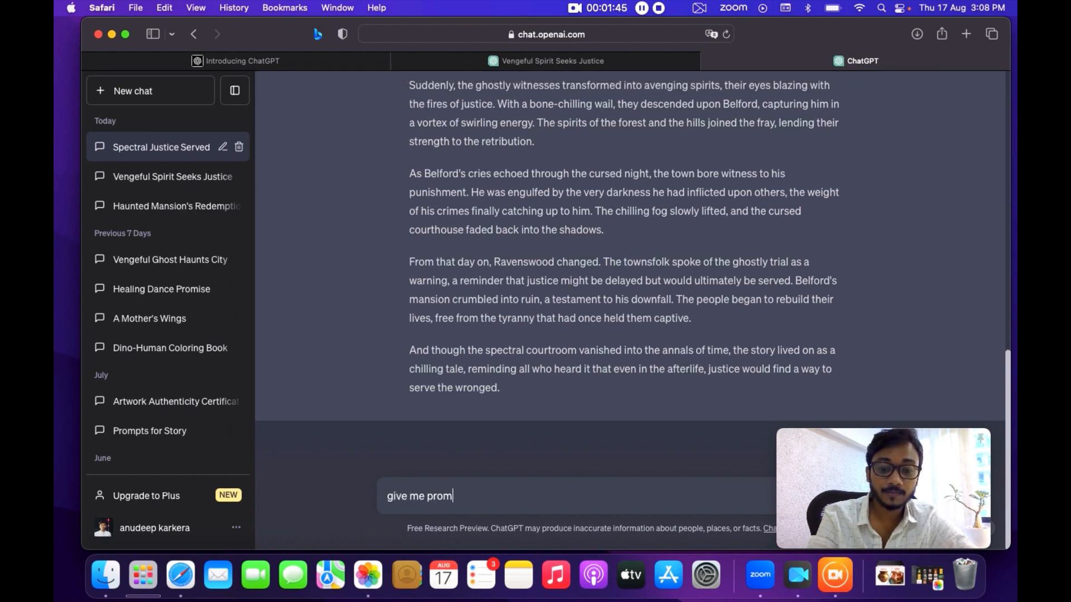
text(pts of the )
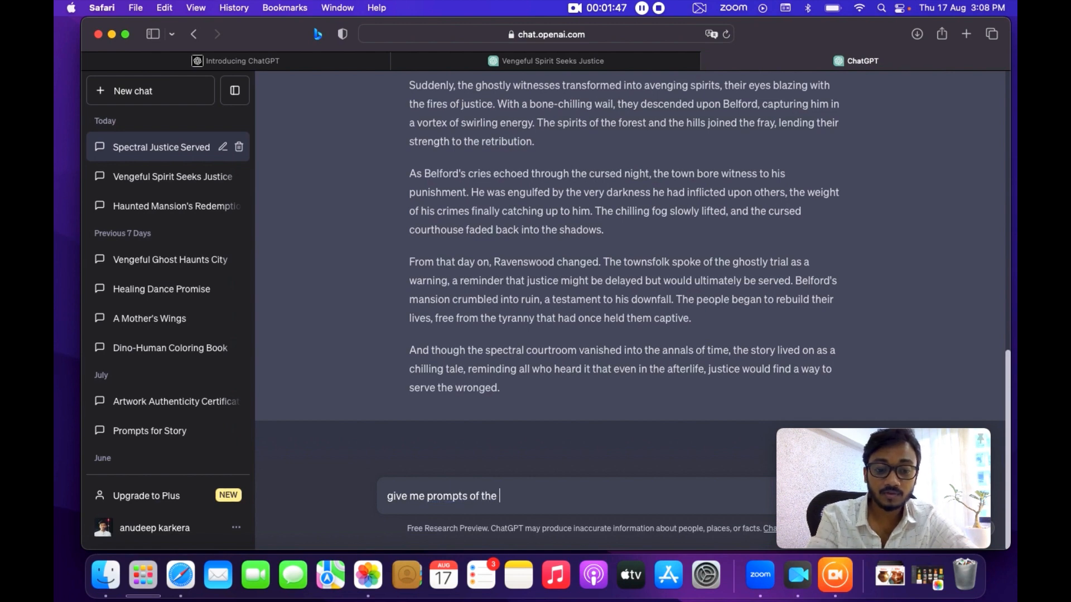
text(same)
key(Return)
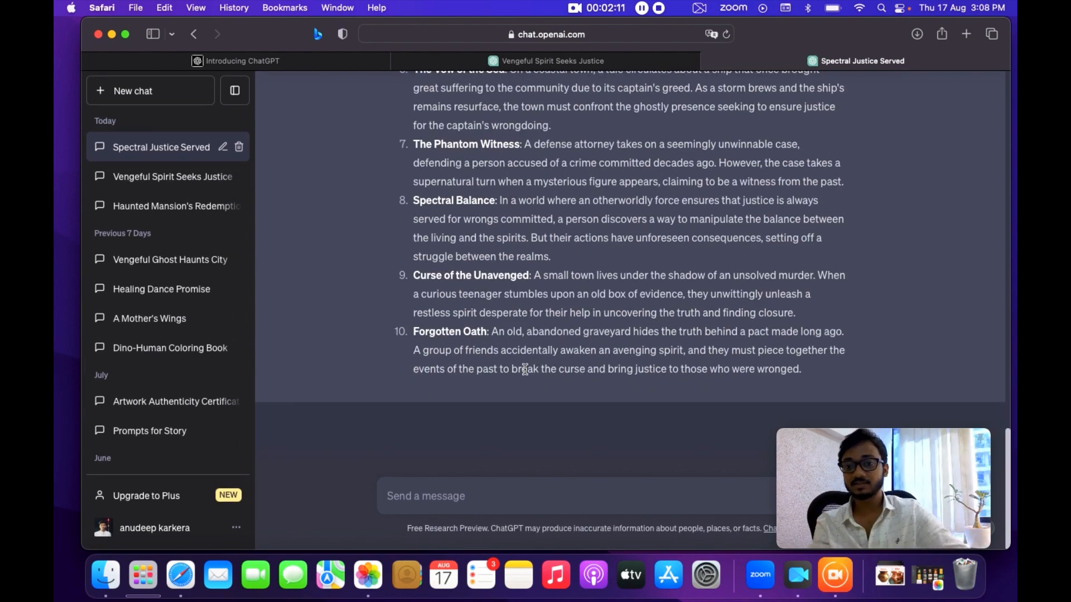
Scroll through the generated story and the prompt list to review them.
scroll(750, 207, up, 15)
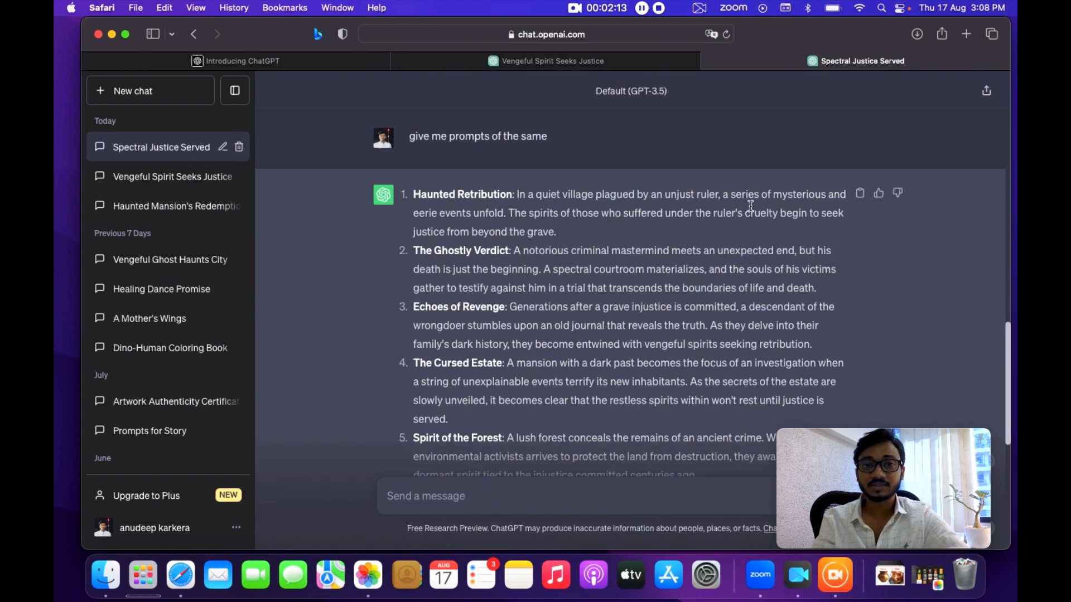
scroll(546, 239, up, 6)
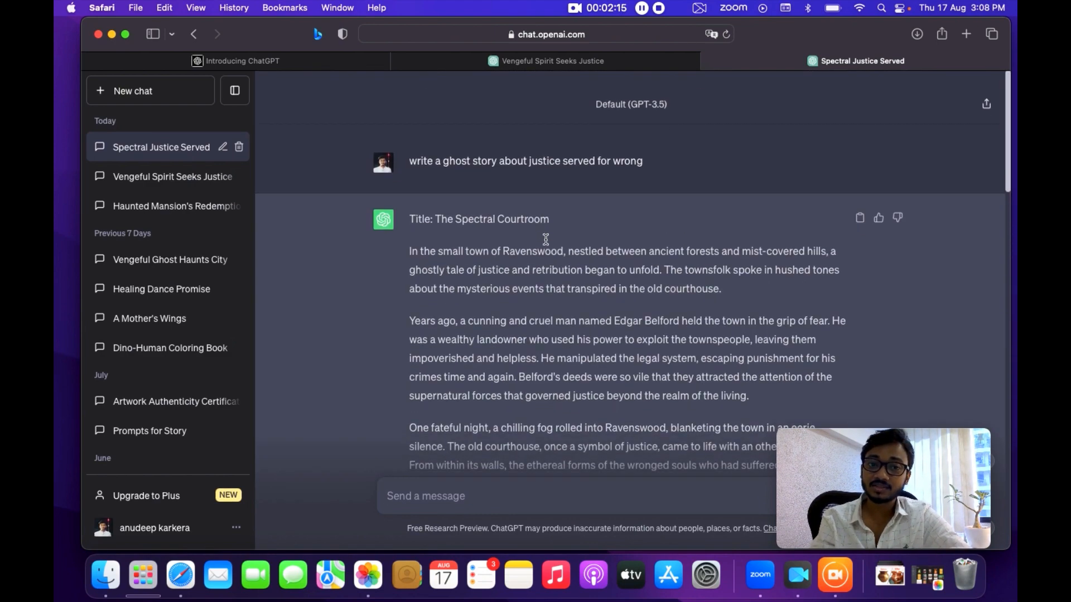
scroll(546, 240, down, 9)
scroll(545, 238, down, 10)
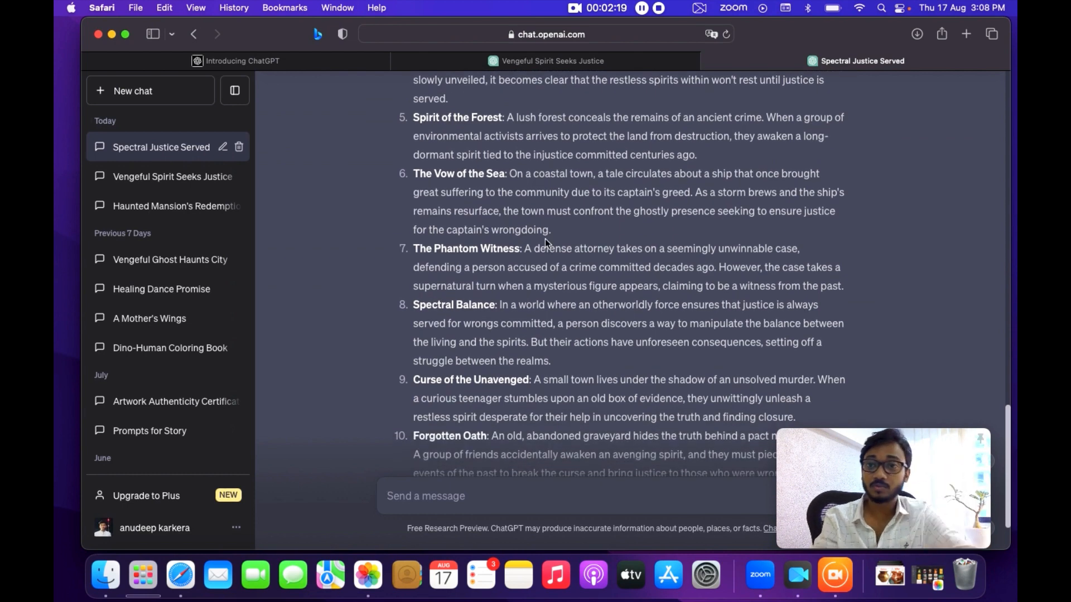
scroll(544, 239, up, 20)
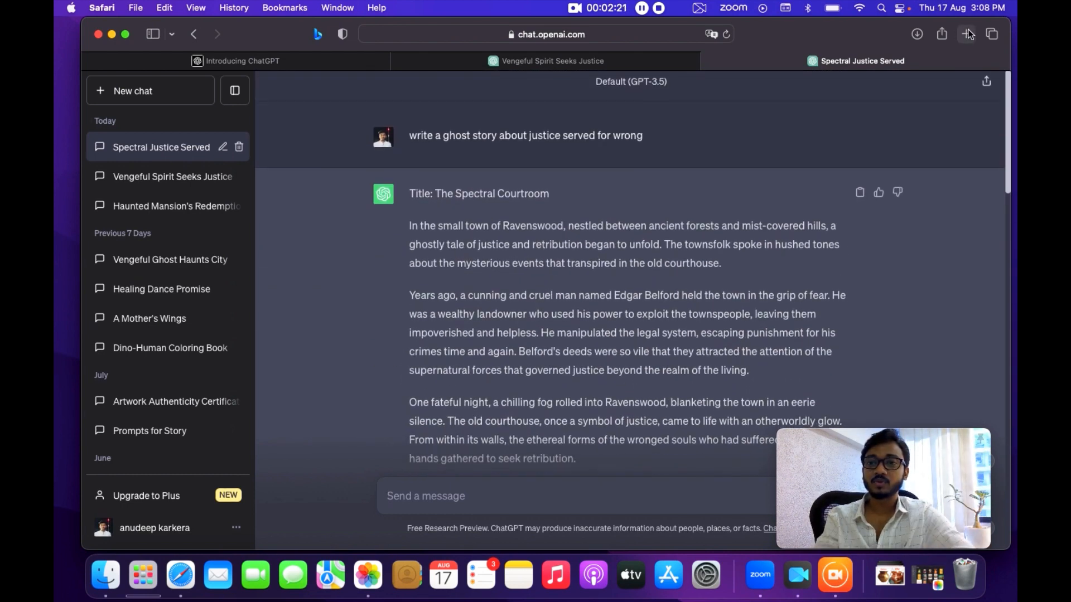
Open a new tab, search for elevan labs, and go to ElevenLabs' Speech Synthesis page via Get Started Free.
click(968, 34)
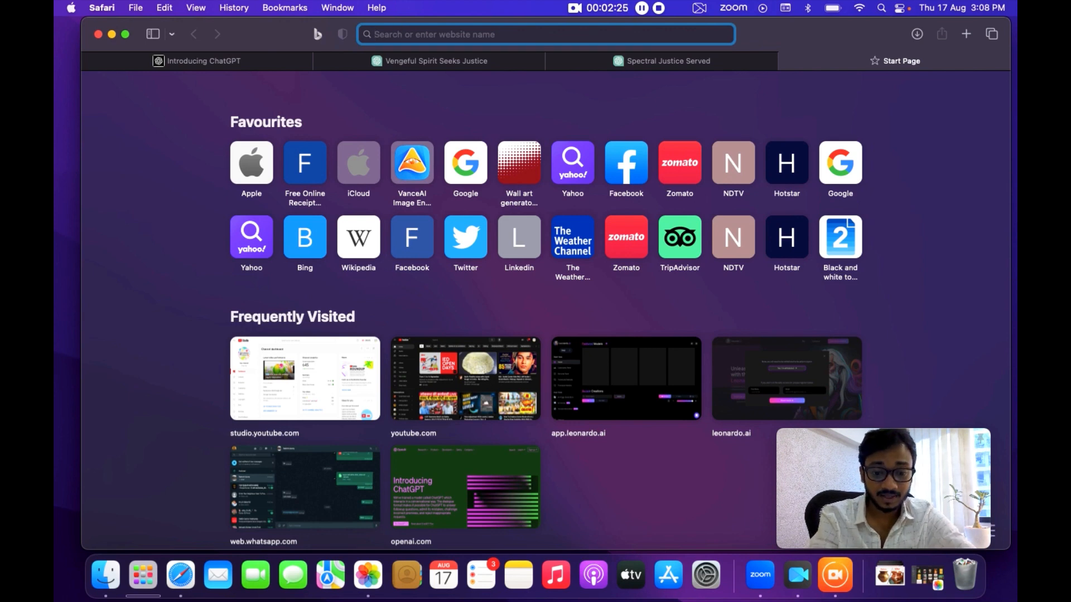
text(elevan)
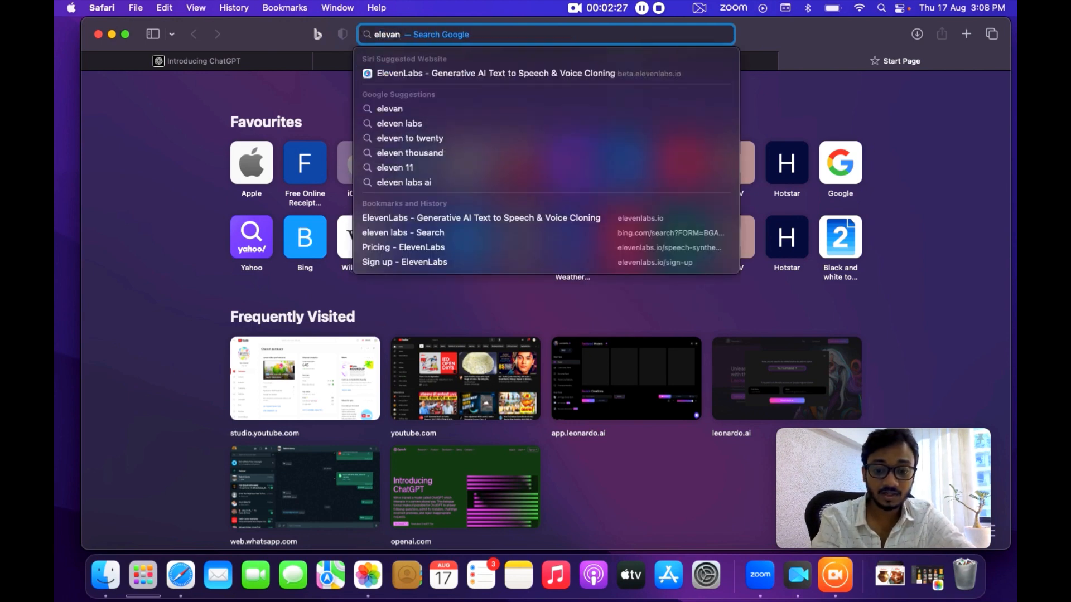
text( labs)
key(Return)
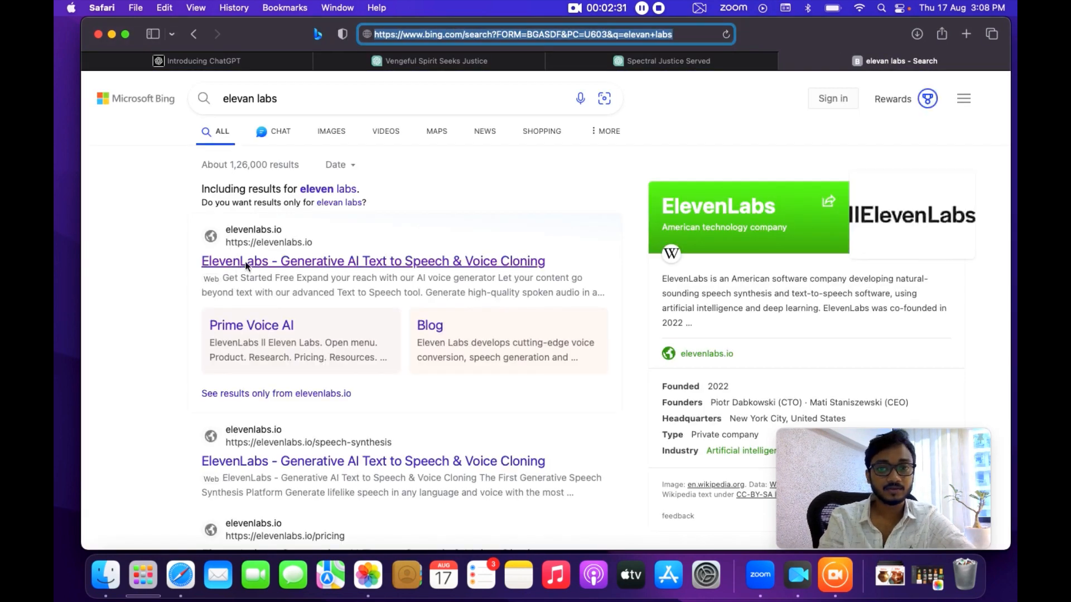
click(246, 262)
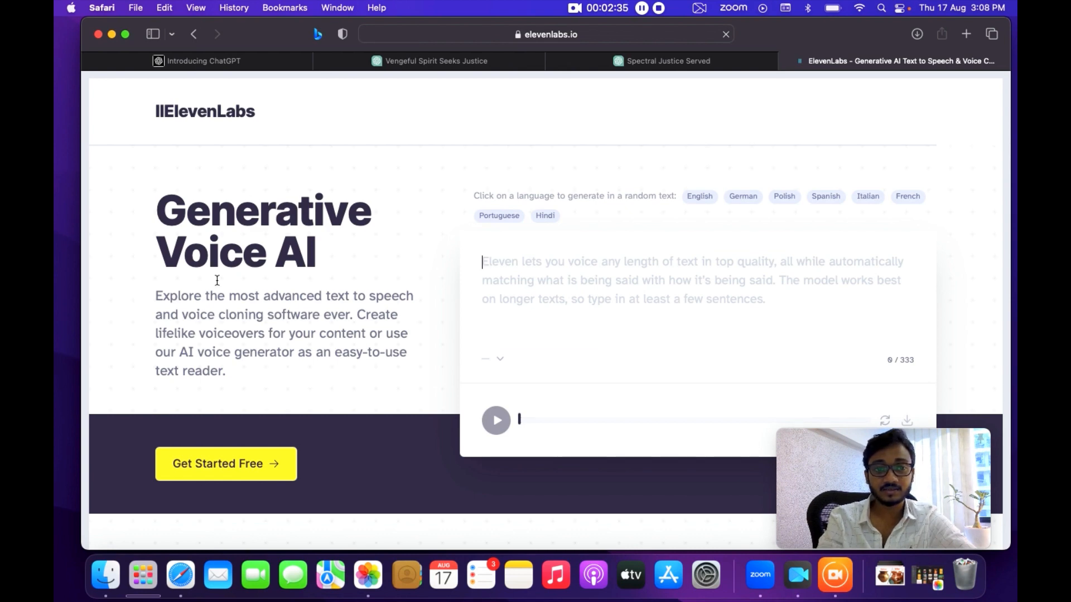
click(261, 464)
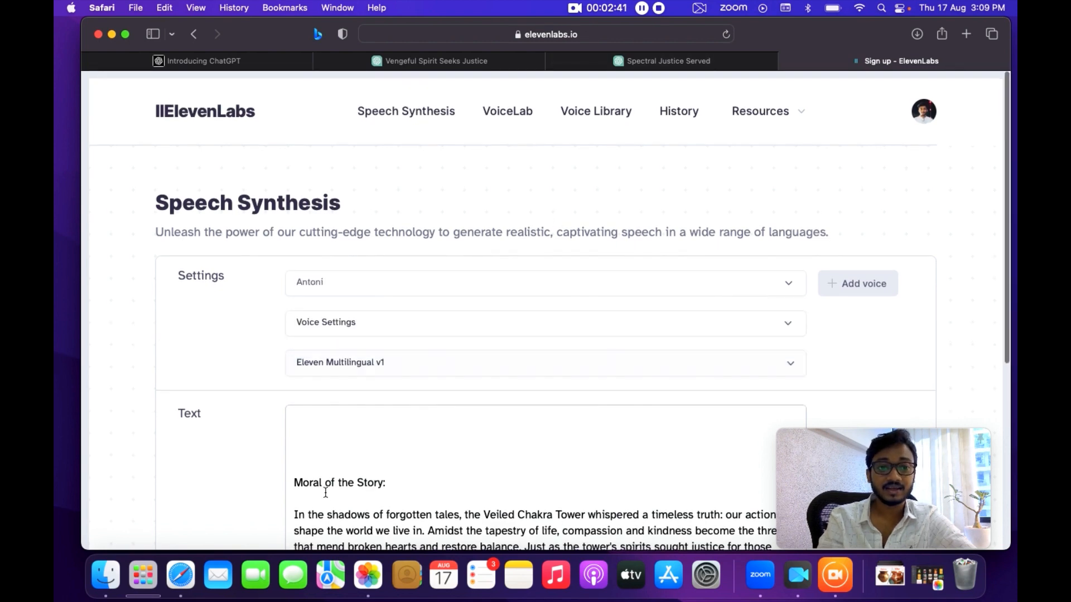
Select all the existing Moral of the Story text in the Speech Synthesis text box and delete it.
scroll(323, 489, down, 5)
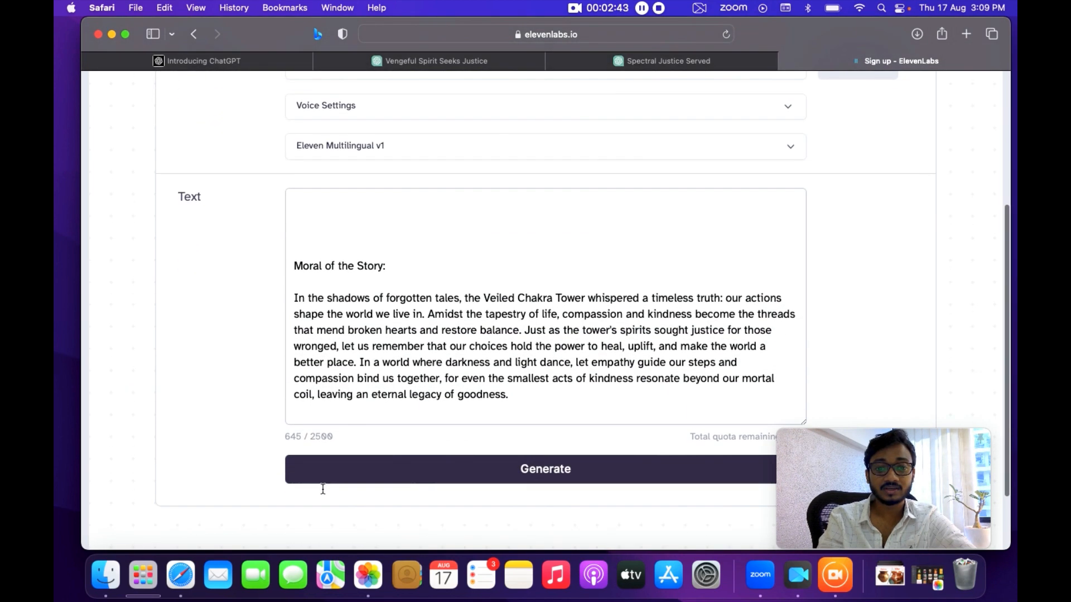
scroll(337, 368, up, 1)
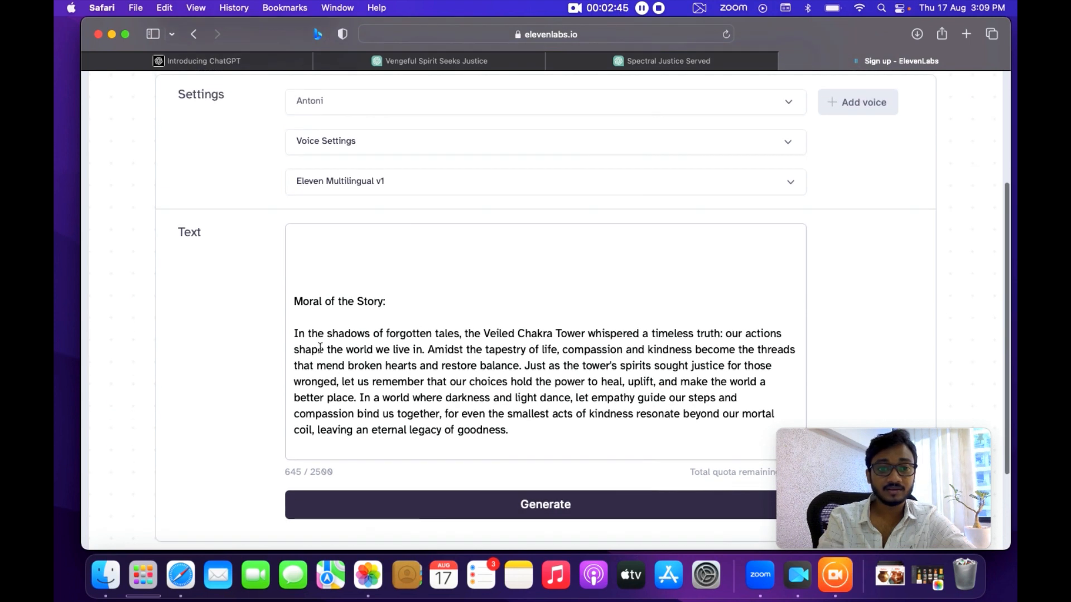
double_click(320, 347)
double_click(316, 333)
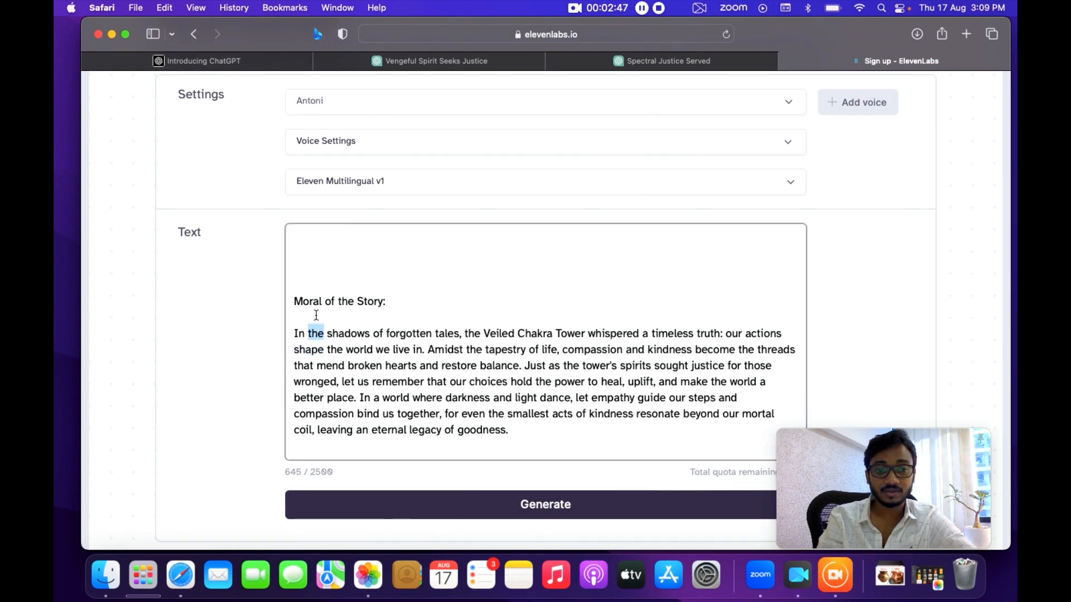
double_click(311, 301)
click(319, 301)
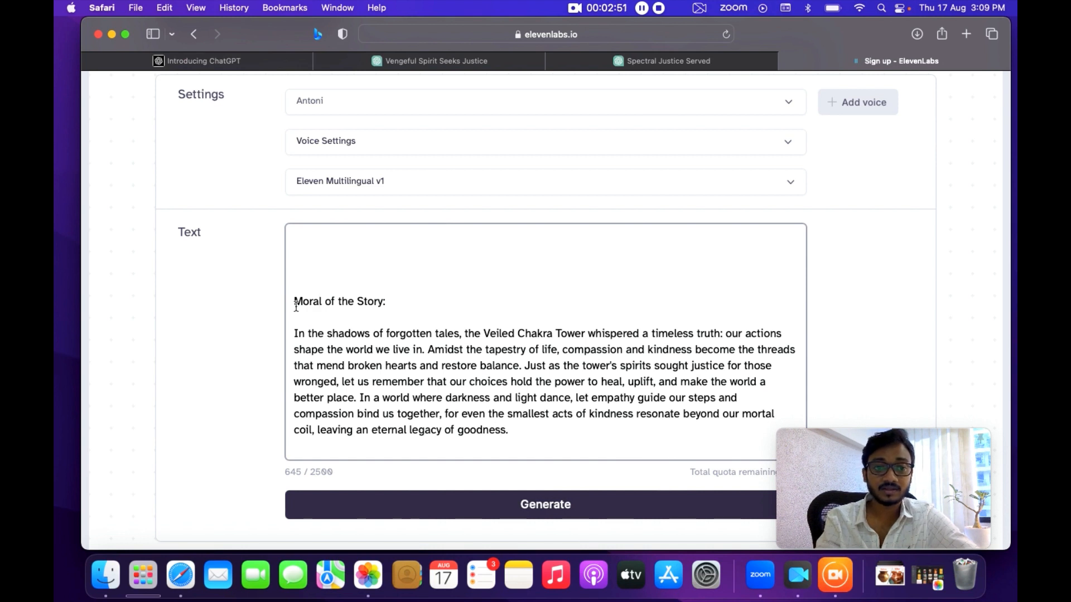
double_click(296, 301)
scroll(376, 319, down, 3)
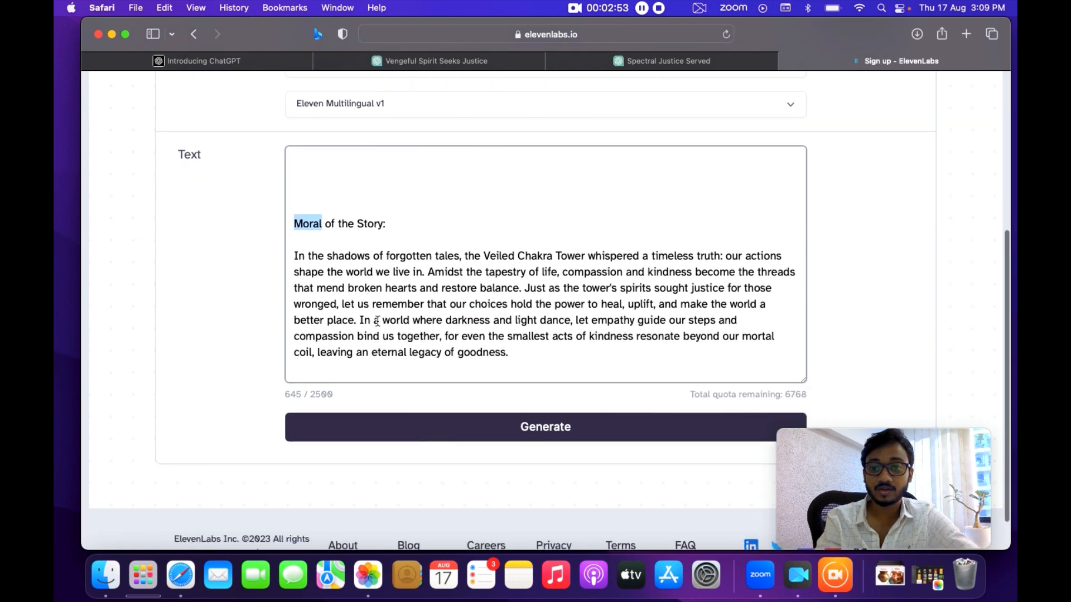
scroll(377, 321, up, 3)
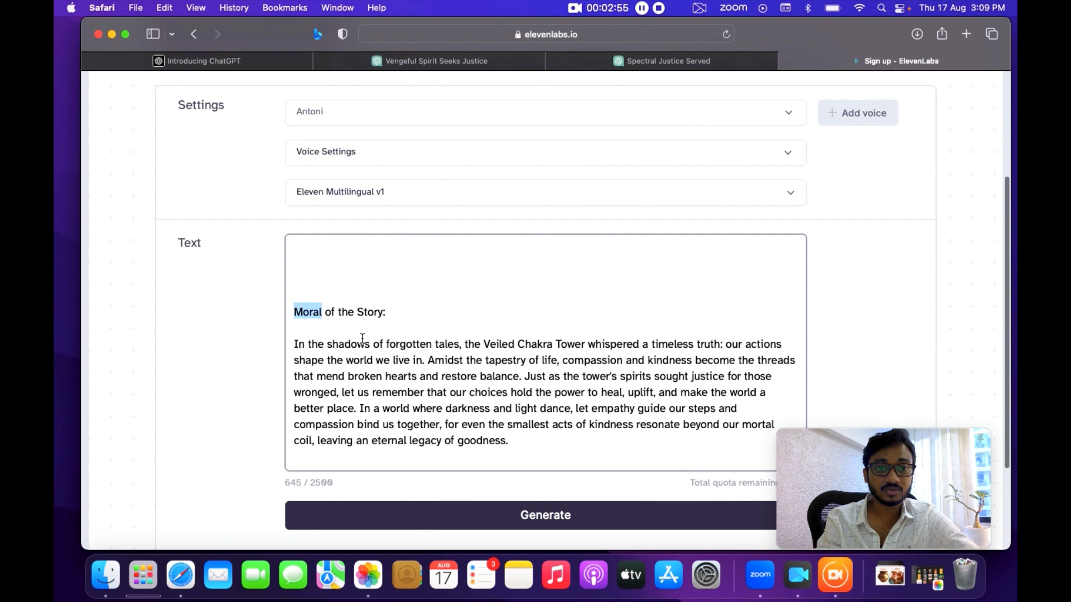
double_click(304, 378)
double_click(299, 314)
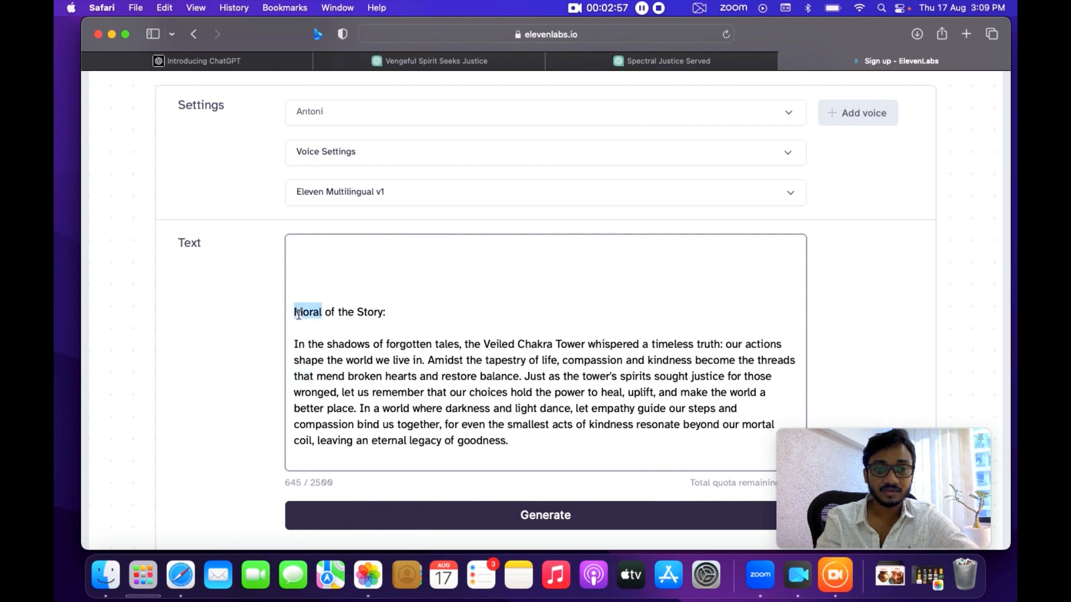
shift+click(508, 449)
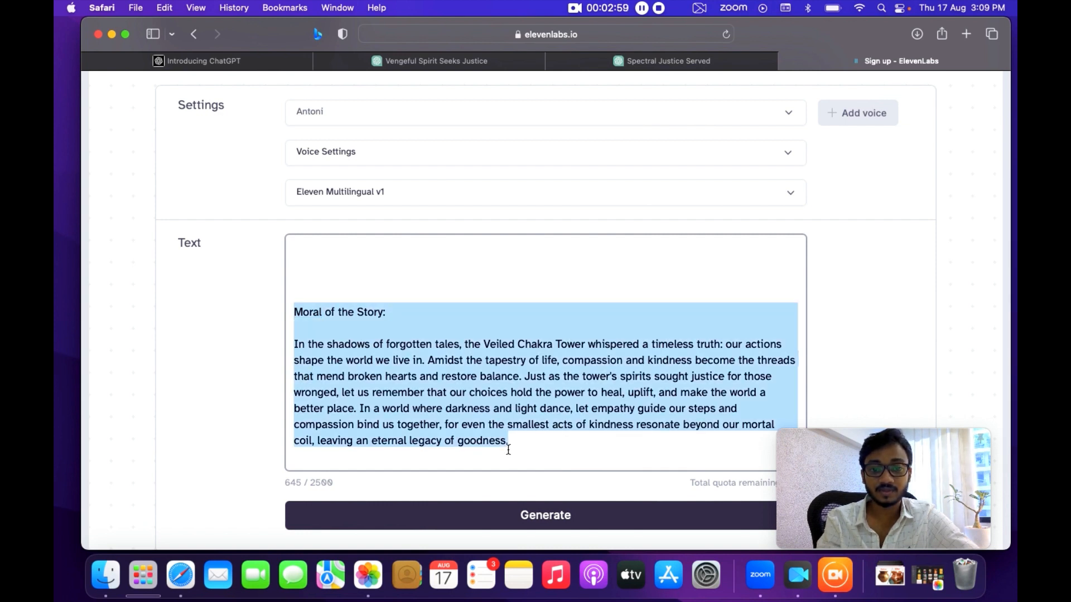
key(BackSpace)
Select the first paragraph of The Avenging Spirit of Justice story in the Vengeful Spirit Seeks Justice chat and copy it.
scroll(508, 449, up, 5)
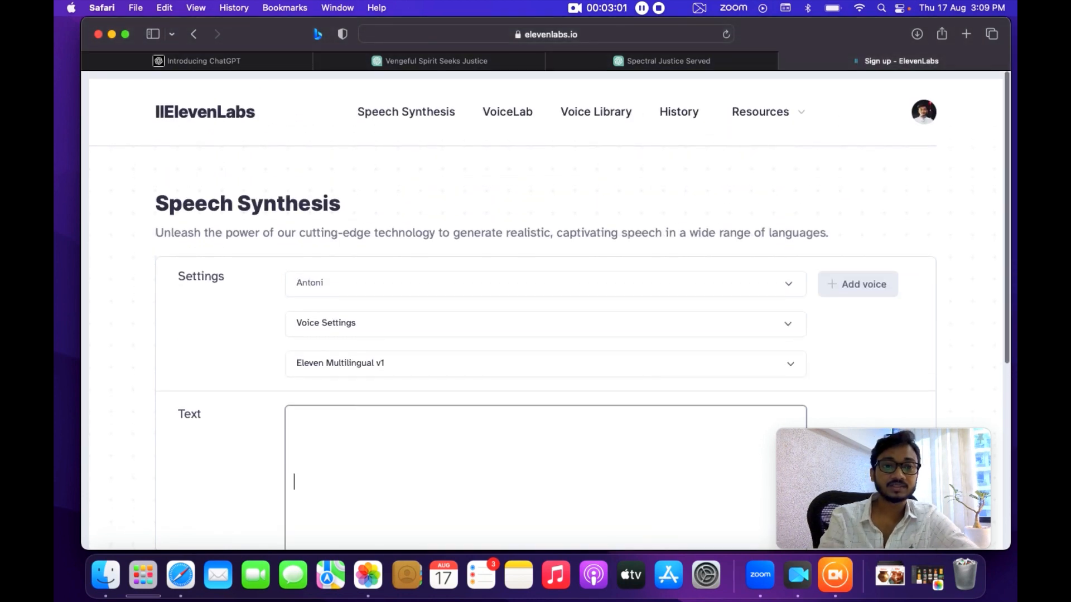
scroll(508, 450, down, 2)
scroll(514, 277, up, 2)
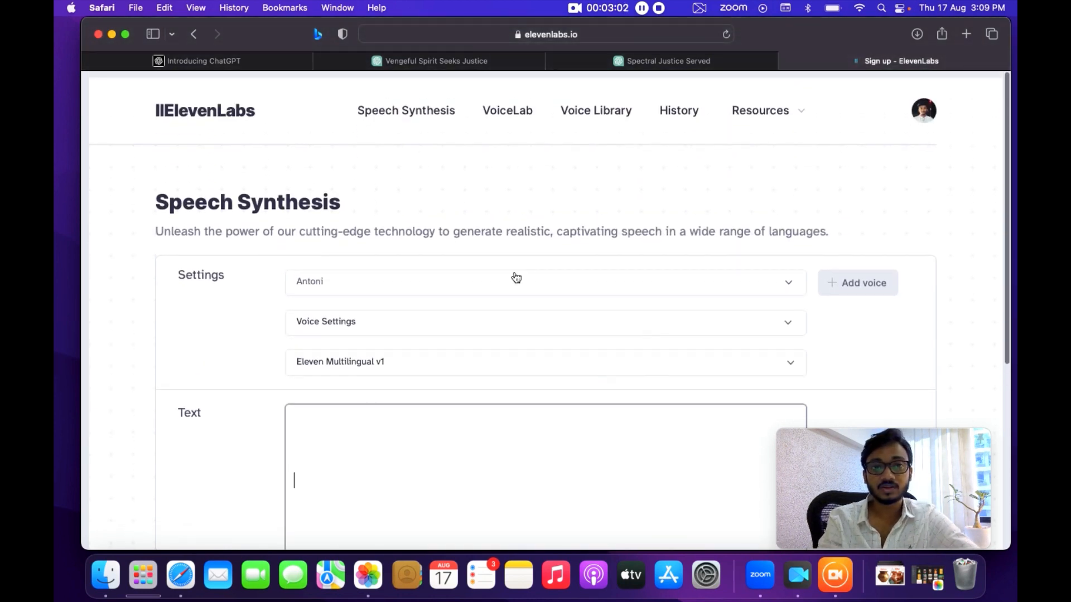
click(613, 63)
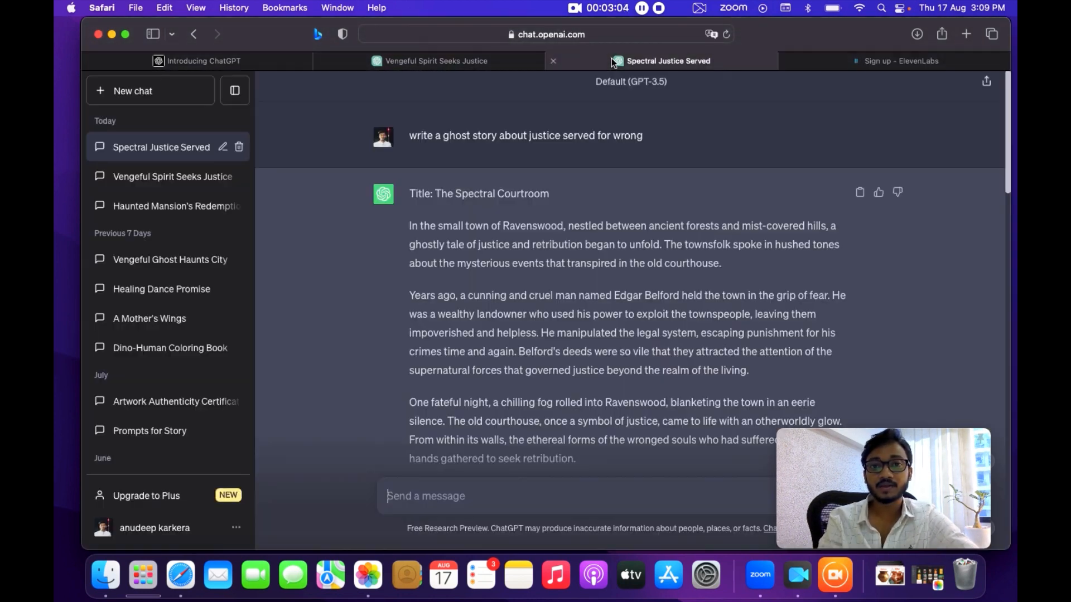
click(464, 62)
scroll(452, 246, up, 2)
scroll(453, 254, up, 3)
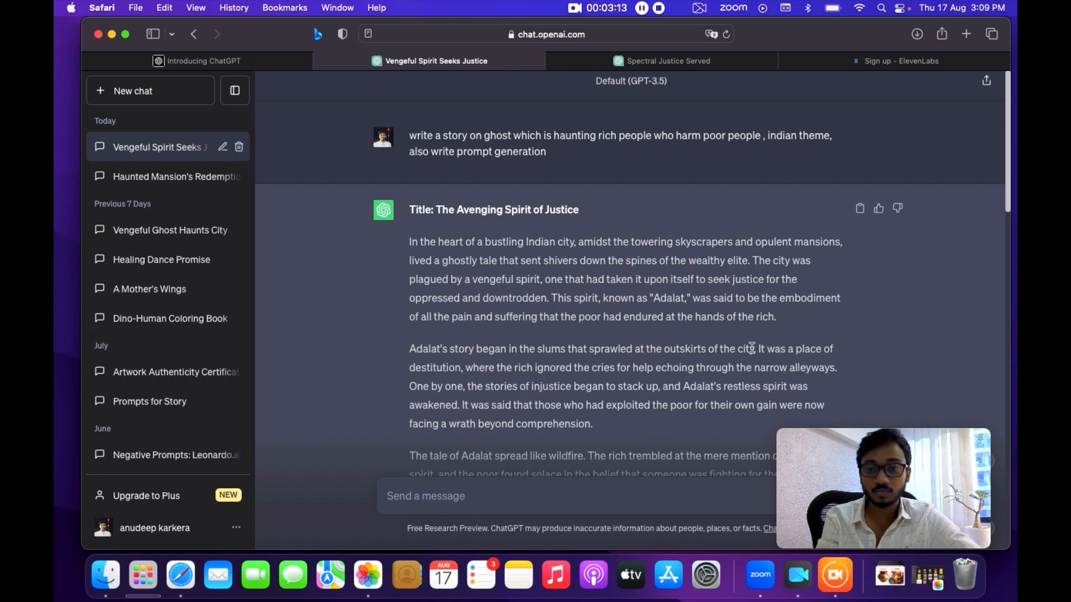
triple_click(783, 317)
key(super+c)
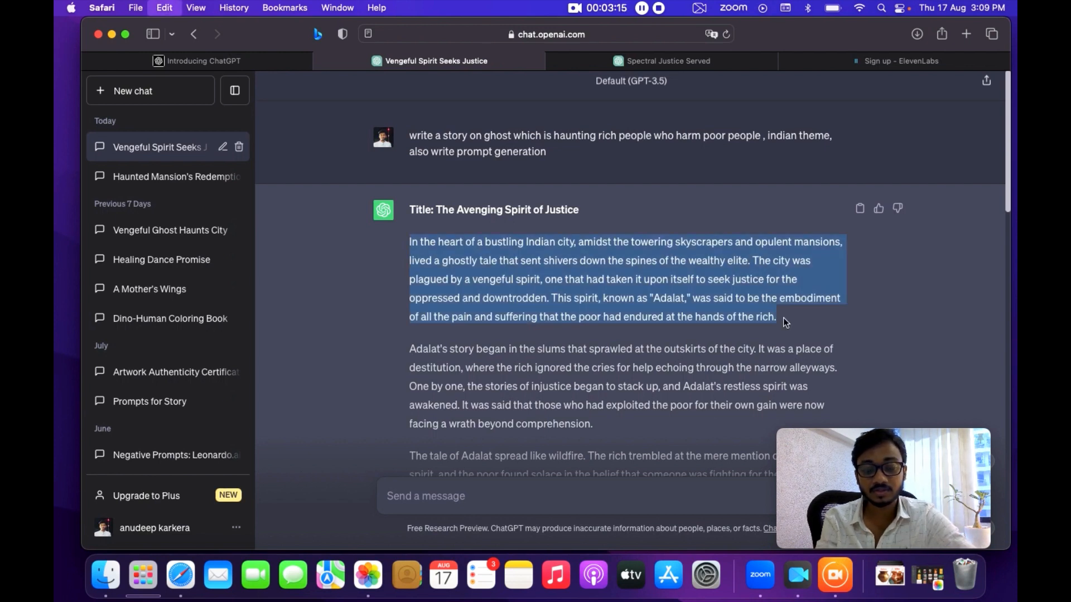
Paste the copied paragraph into the ElevenLabs Speech Synthesis text box.
click(873, 62)
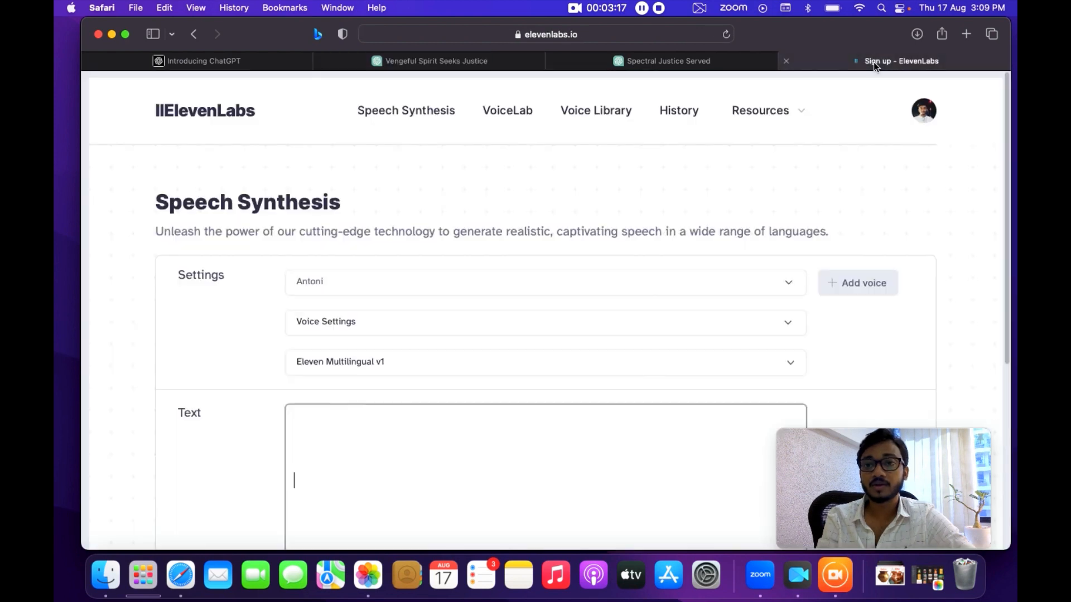
scroll(304, 351, down, 3)
click(296, 308)
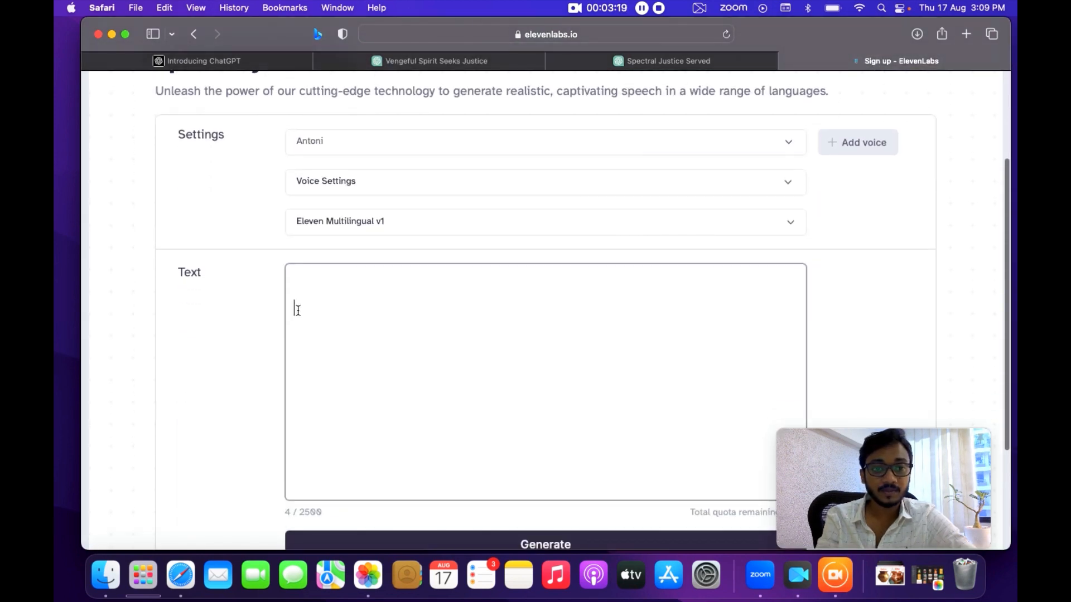
key(super+v)
scroll(298, 310, down, 2)
scroll(298, 311, down, 2)
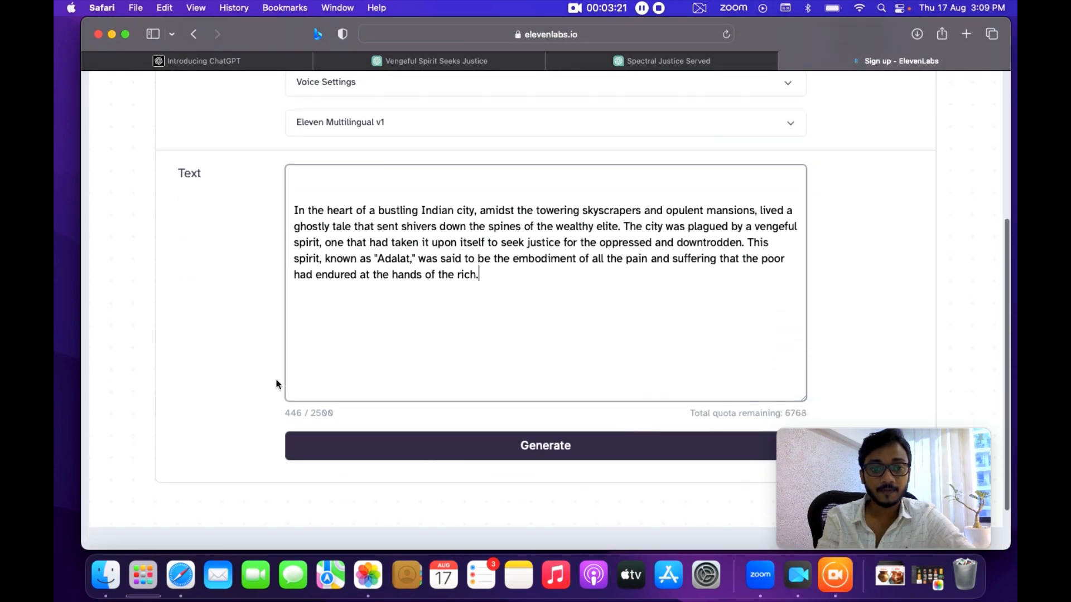
Preview the Adam voice and choose it as the speech synthesis voice.
scroll(451, 373, down, 2)
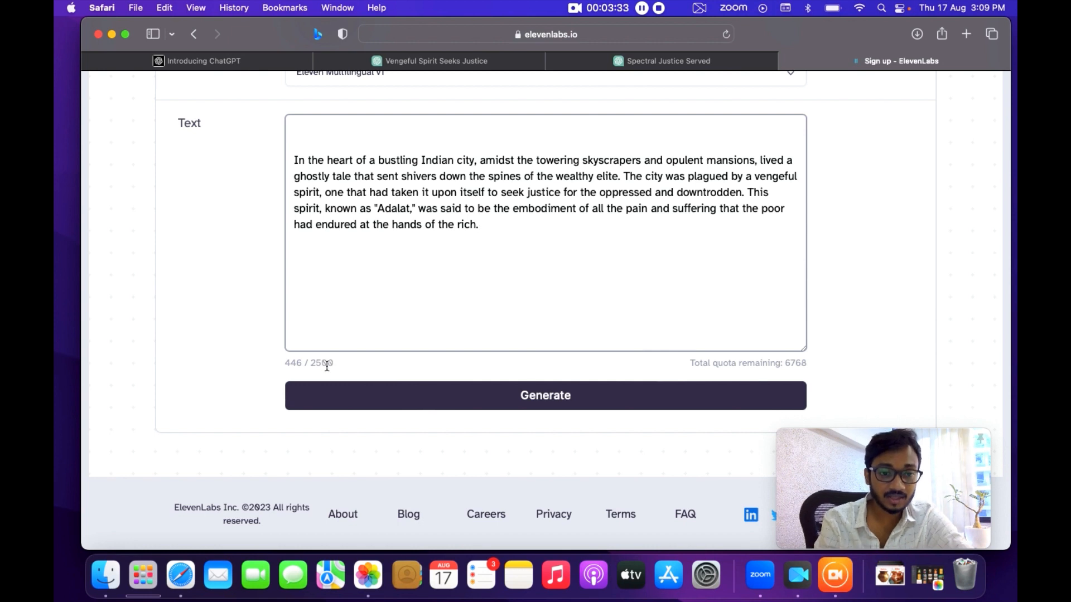
scroll(407, 224, up, 1)
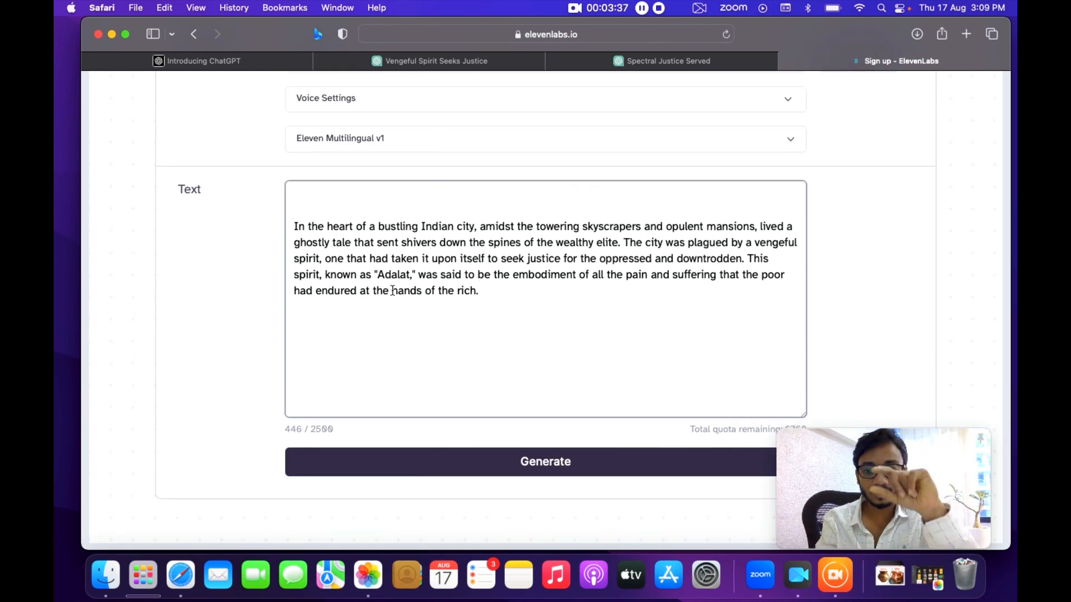
scroll(385, 351, up, 3)
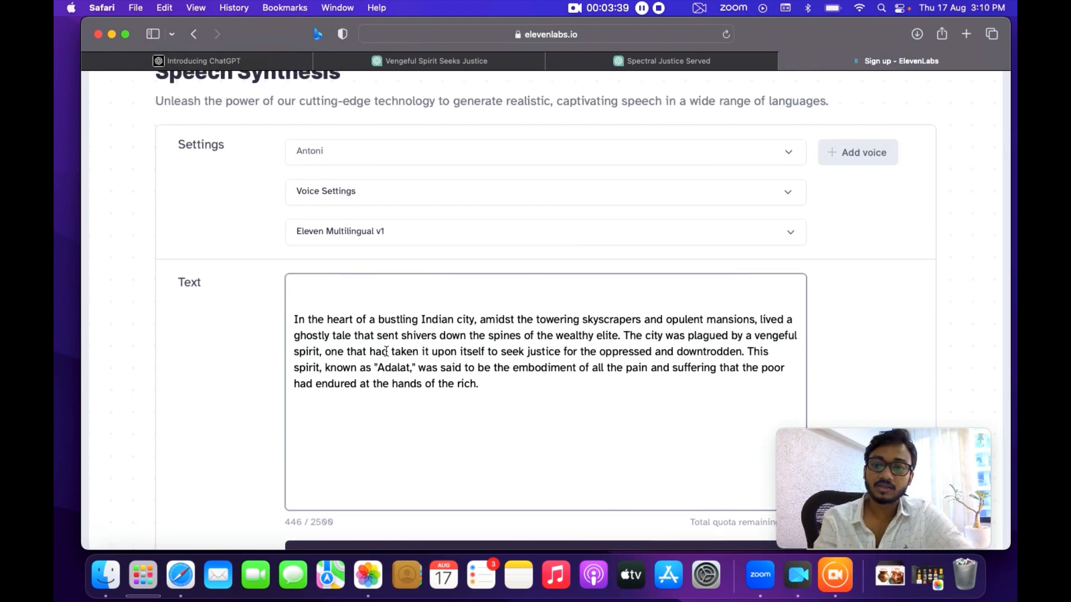
scroll(386, 351, up, 1)
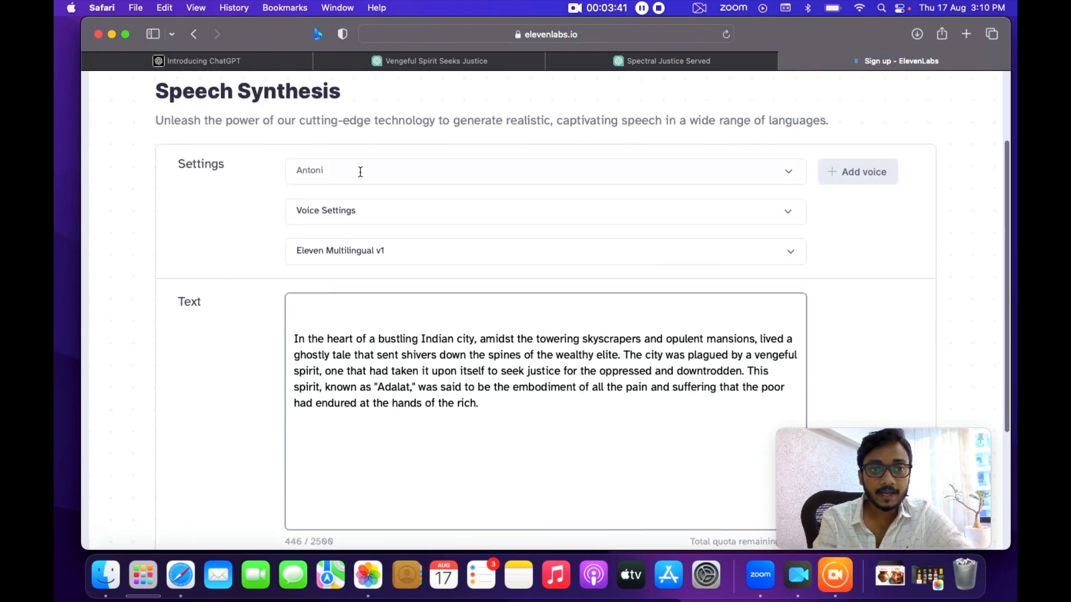
click(782, 178)
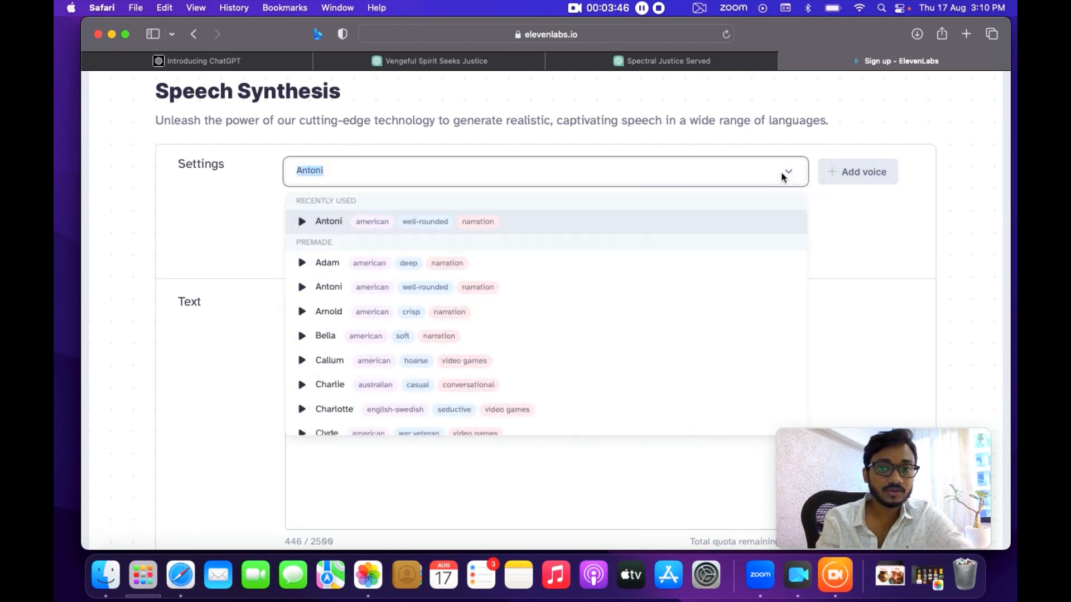
click(302, 264)
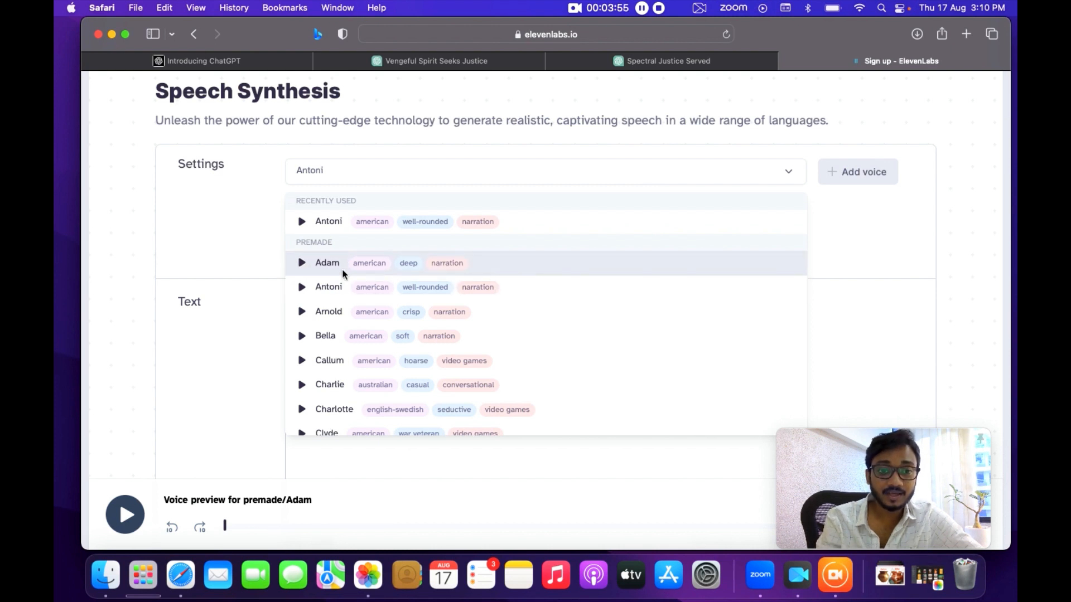
click(321, 269)
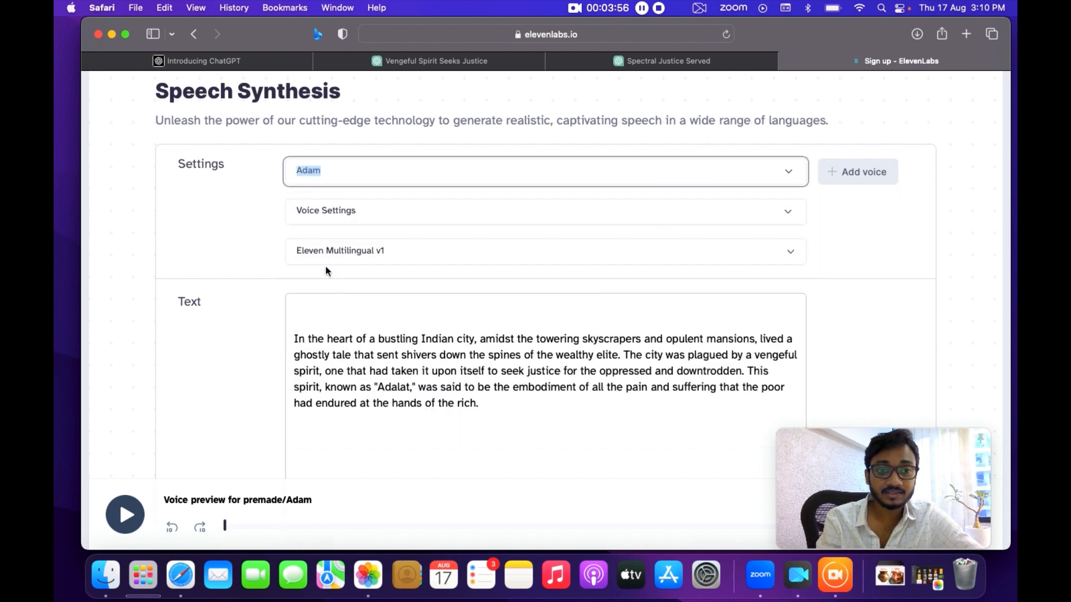
Open the Voice Settings section and the model chooser, then close the model dialog.
click(328, 212)
click(328, 212)
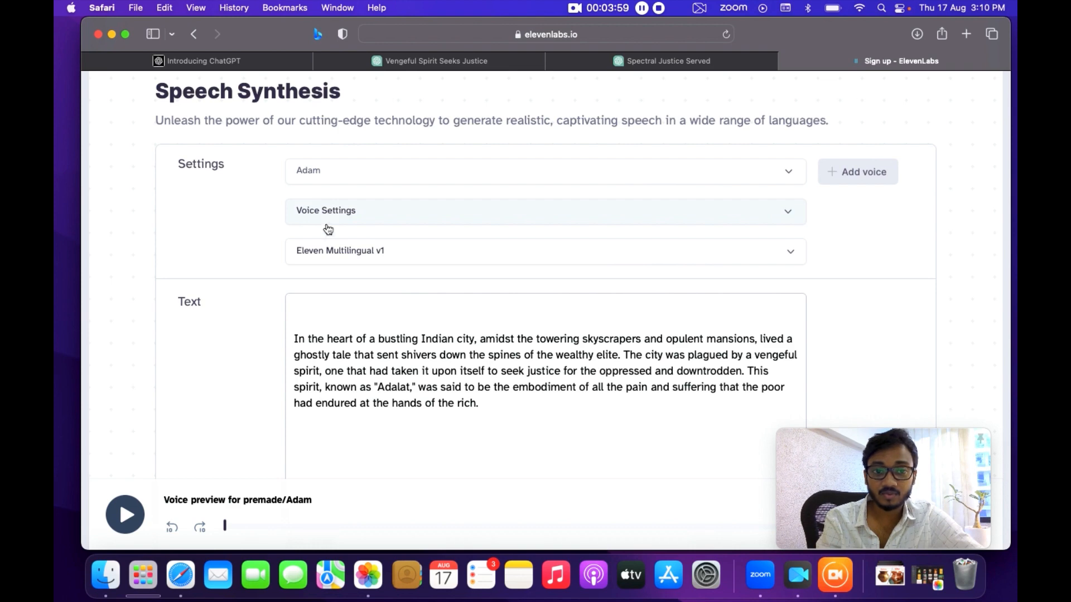
click(328, 252)
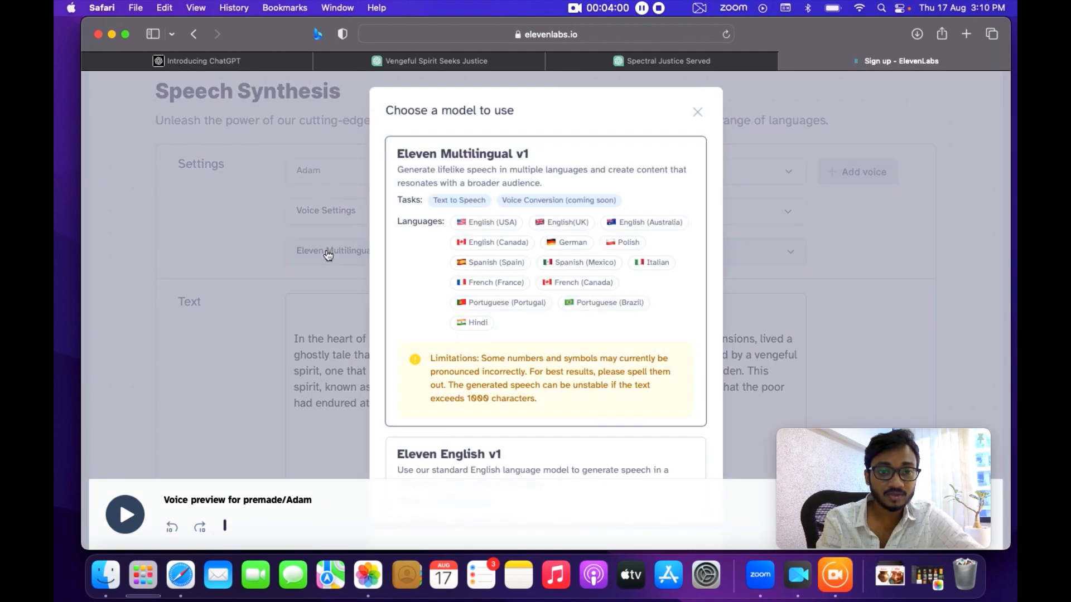
click(697, 113)
Delete the text after "the wealthy elite." so only the first two sentences remain in the text box.
scroll(434, 413, down, 5)
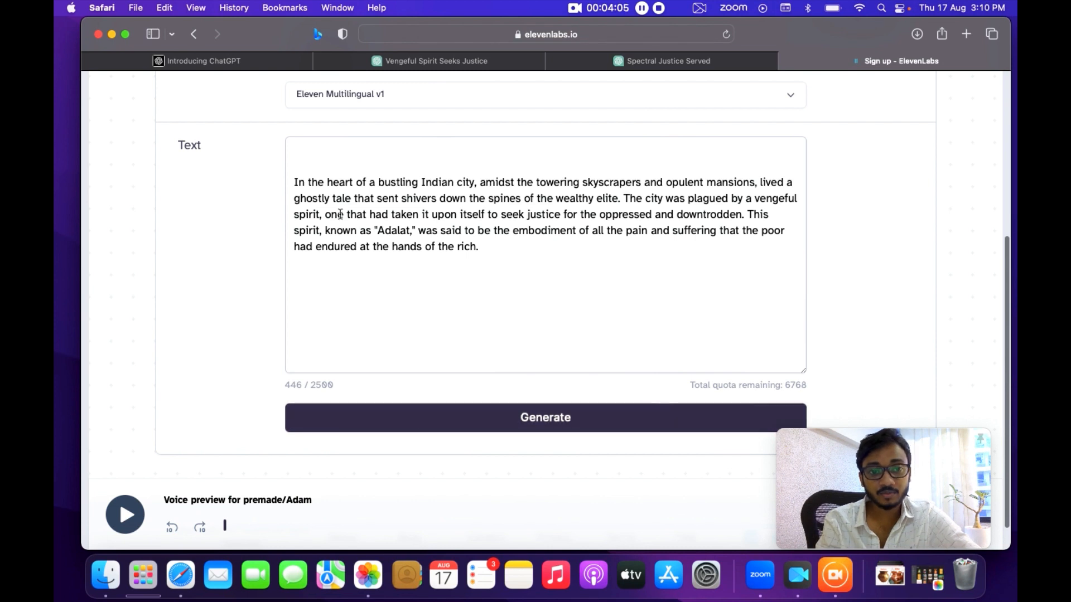
click(625, 202)
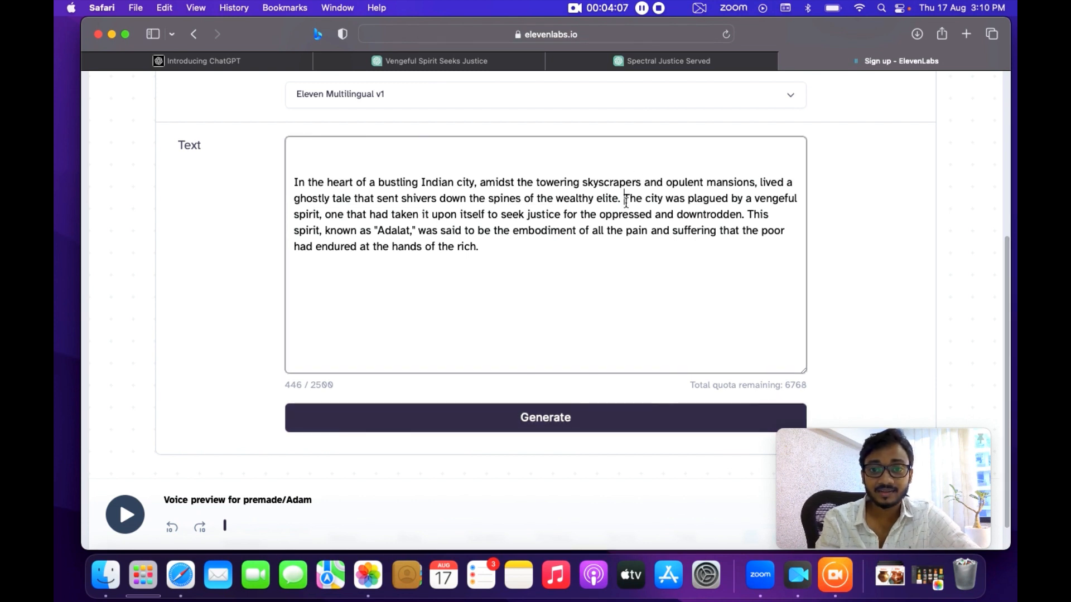
shift+click(514, 246)
key(BackSpace)
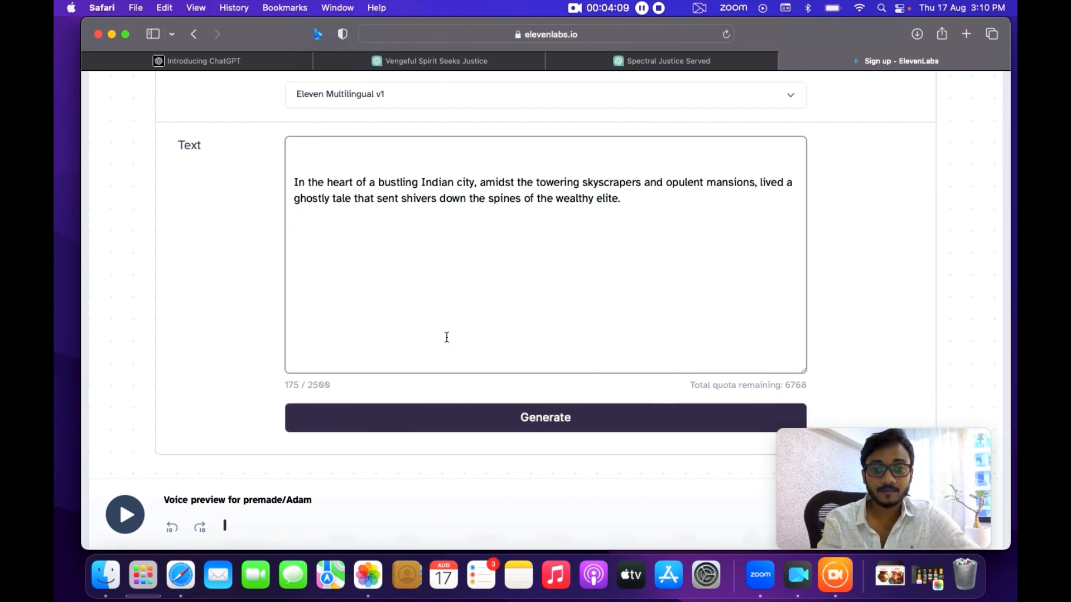
Generate speech from the shortened text with the Adam voice.
click(492, 417)
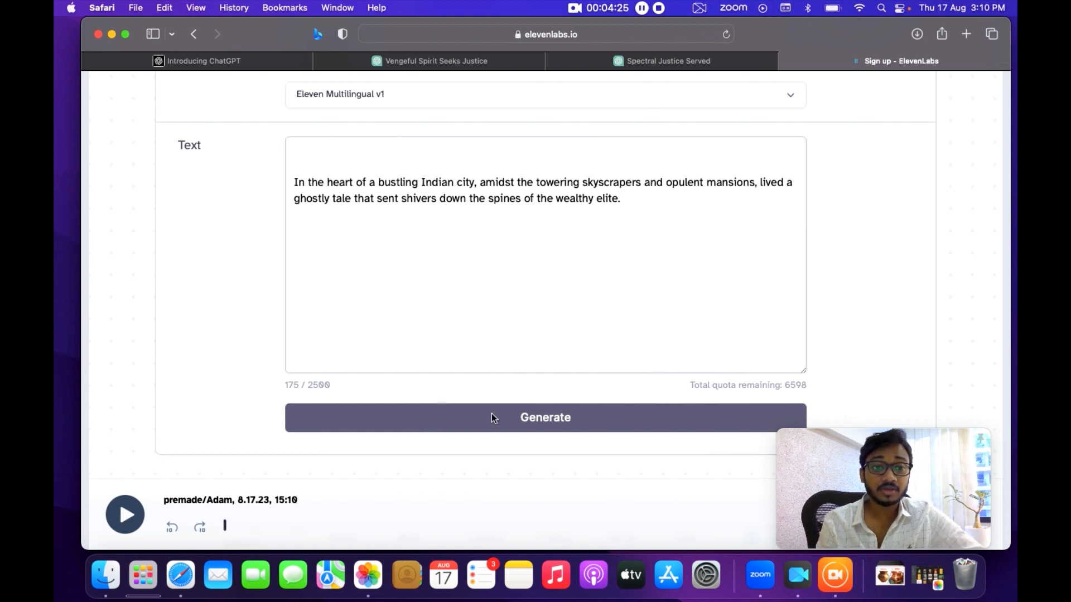
scroll(491, 417, down, 2)
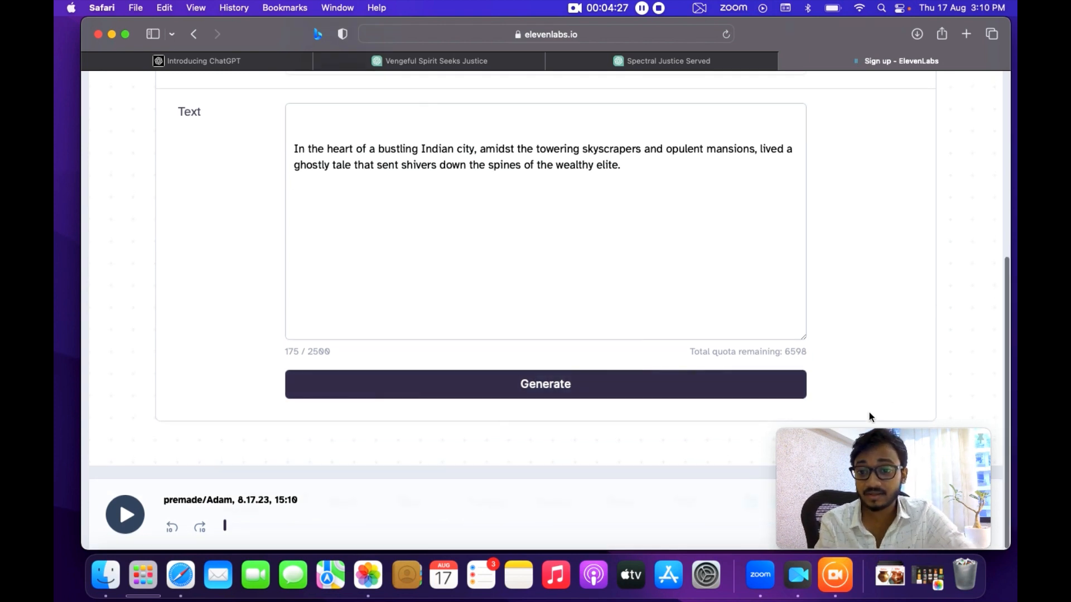
drag(821, 439, 382, 422)
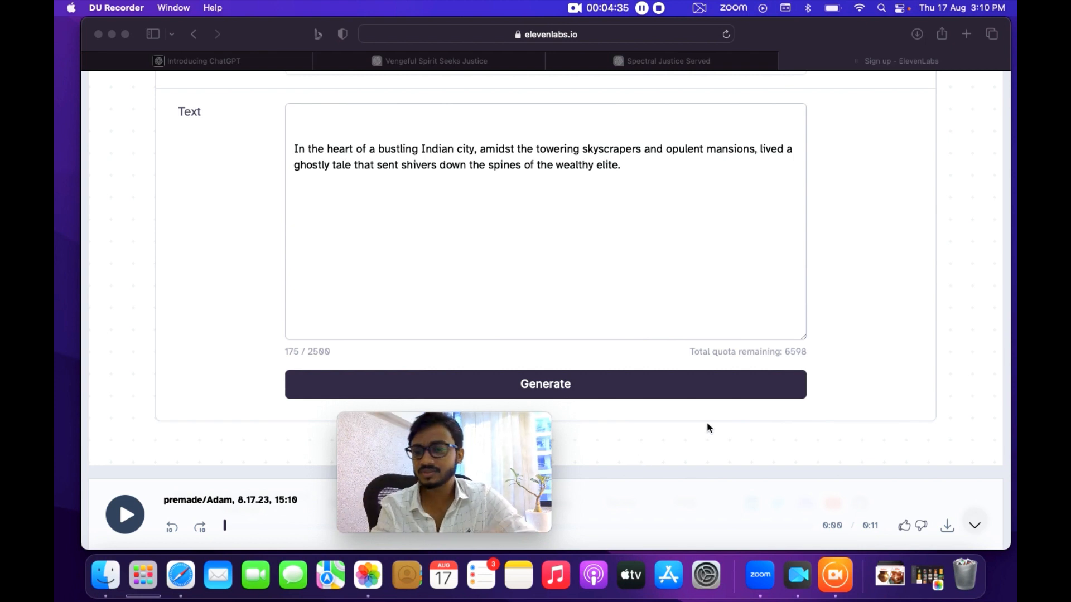
Download the generated audio and open the downloaded ElevenLabs MP3 file.
click(948, 526)
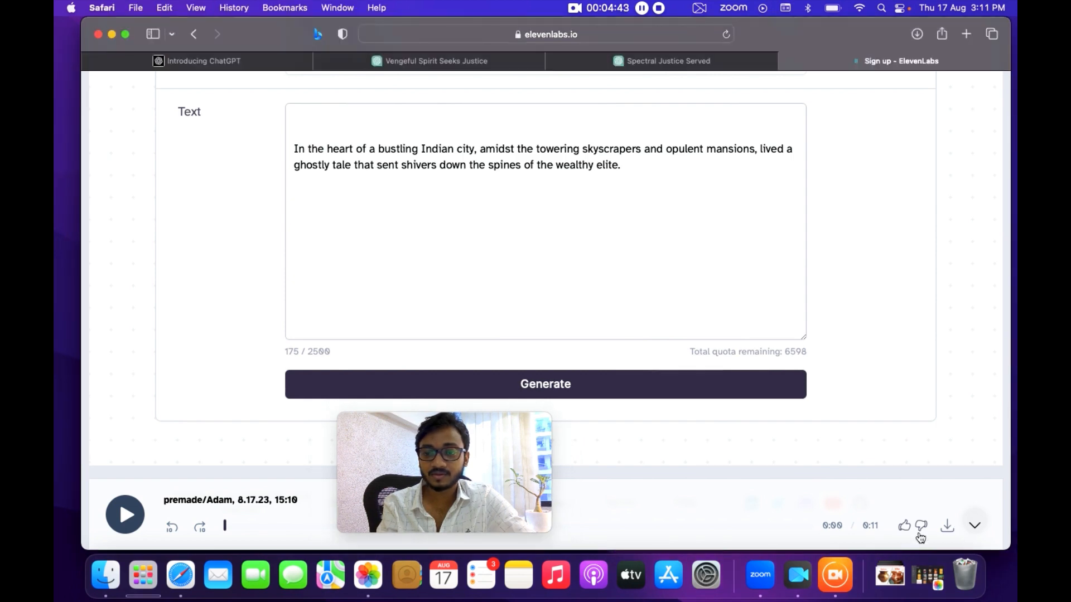
click(952, 533)
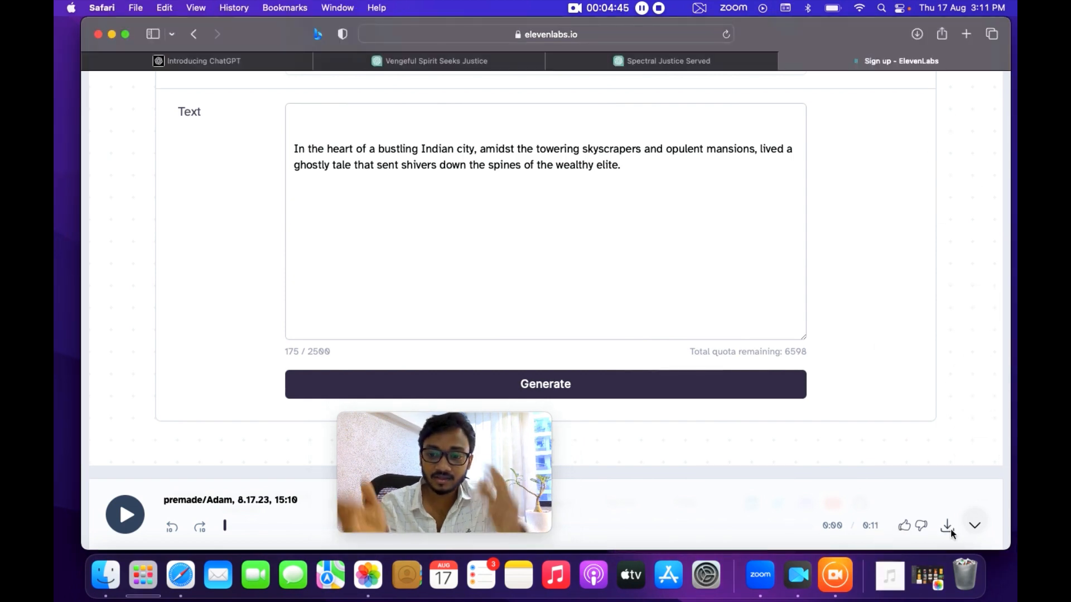
click(890, 576)
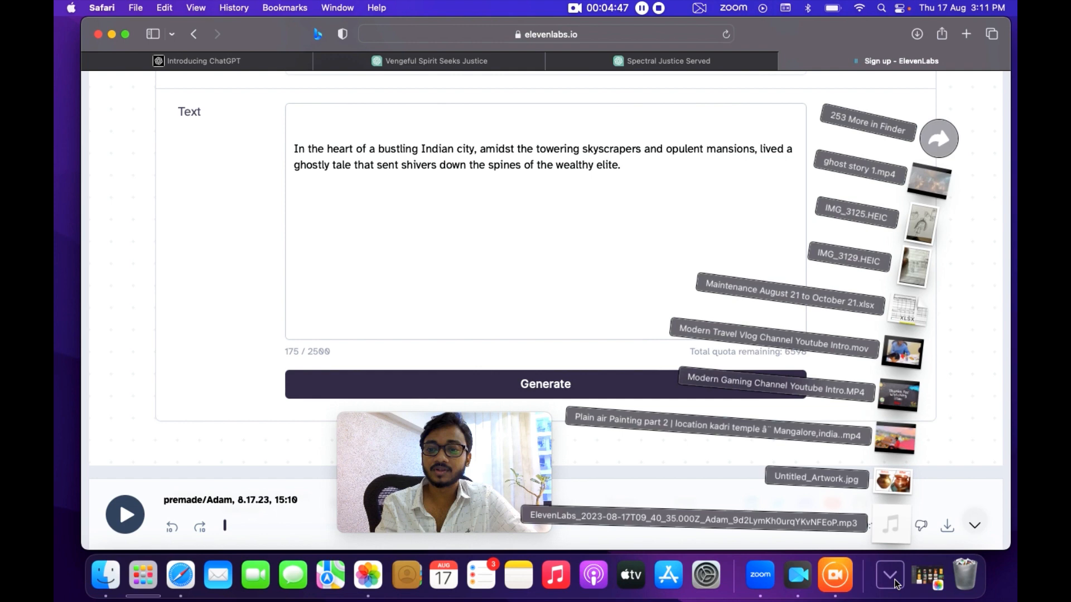
click(895, 526)
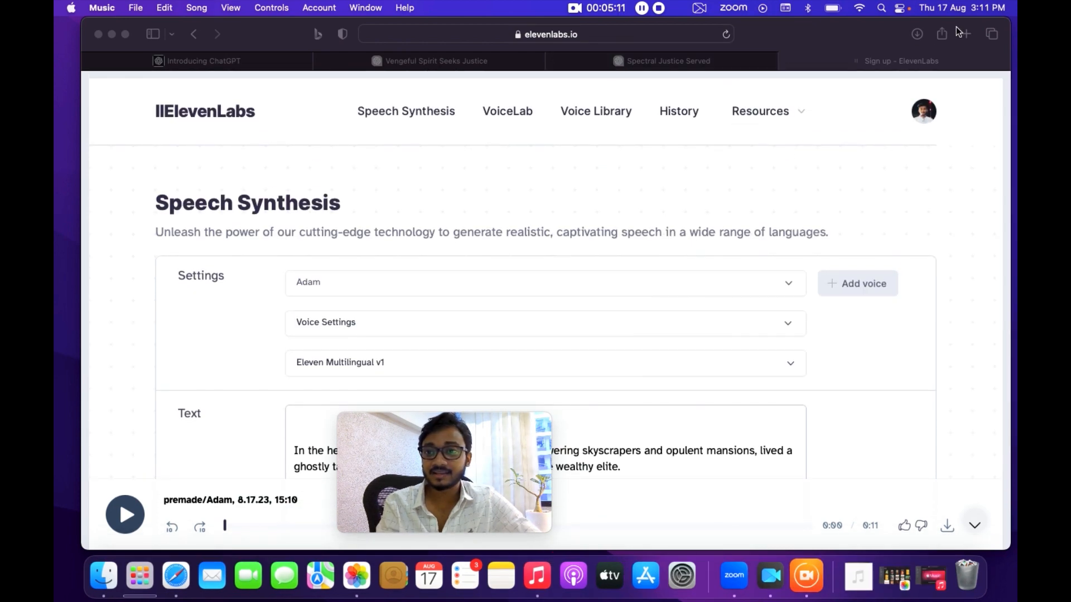
Open a new tab, search for LEONARDO.AI, and go to the Leonardo.ai website.
click(964, 35)
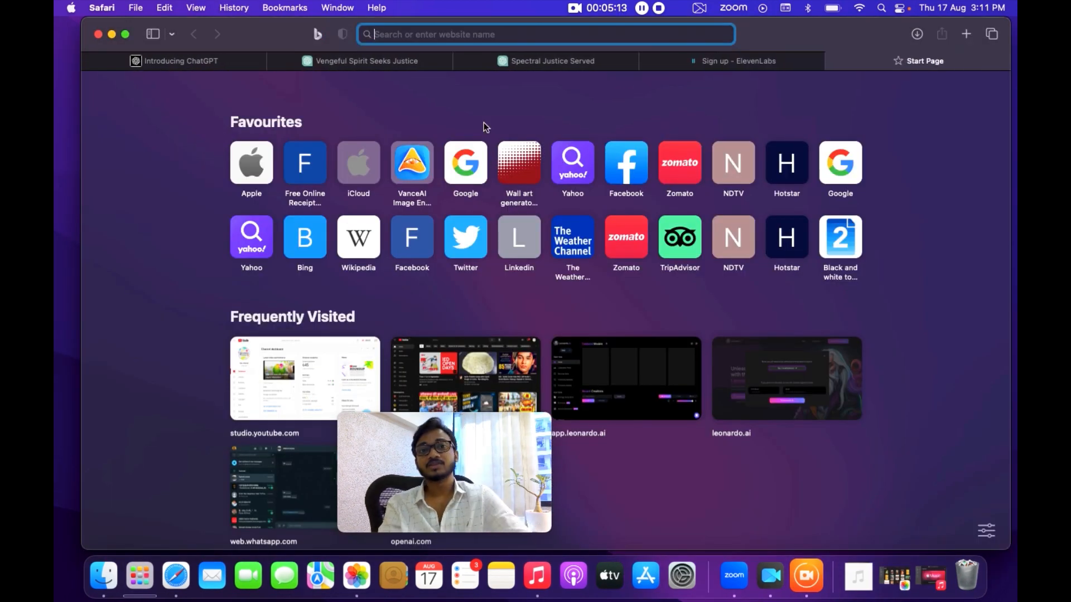
text(LE)
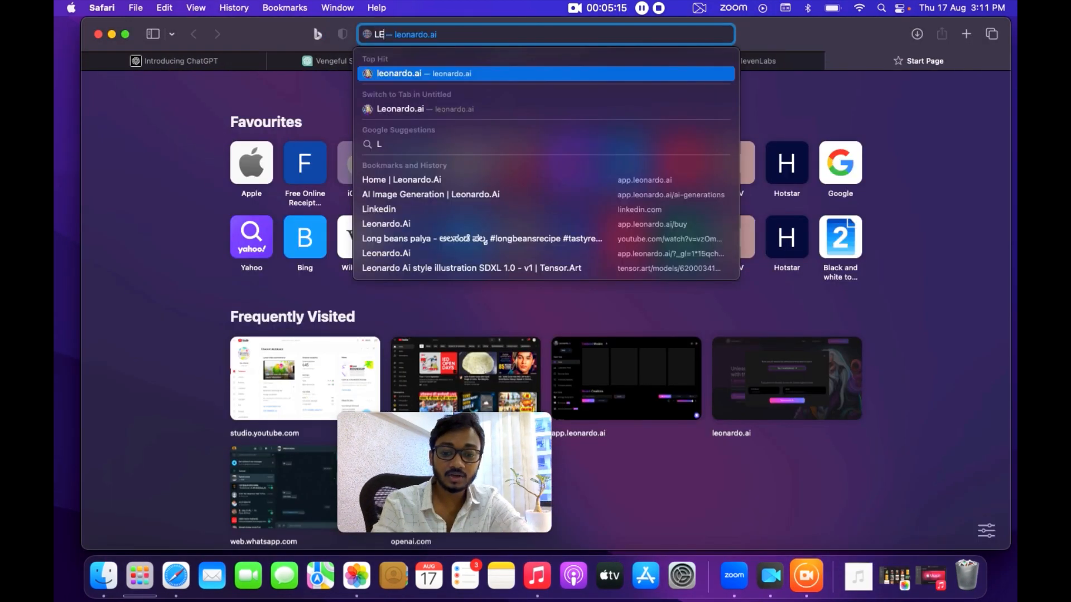
text(ONARDO.AI)
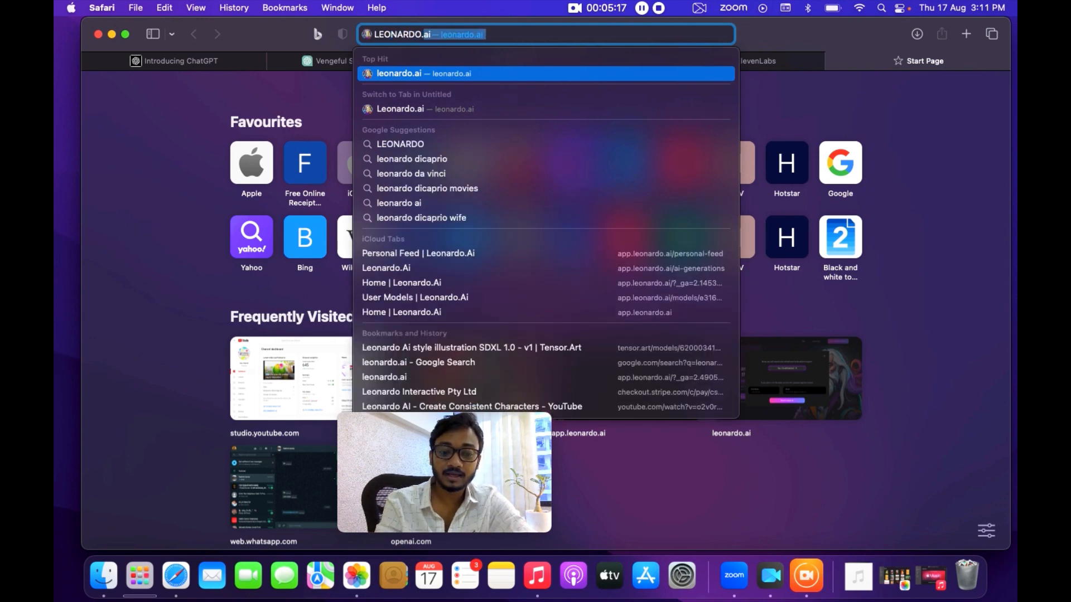
click(445, 103)
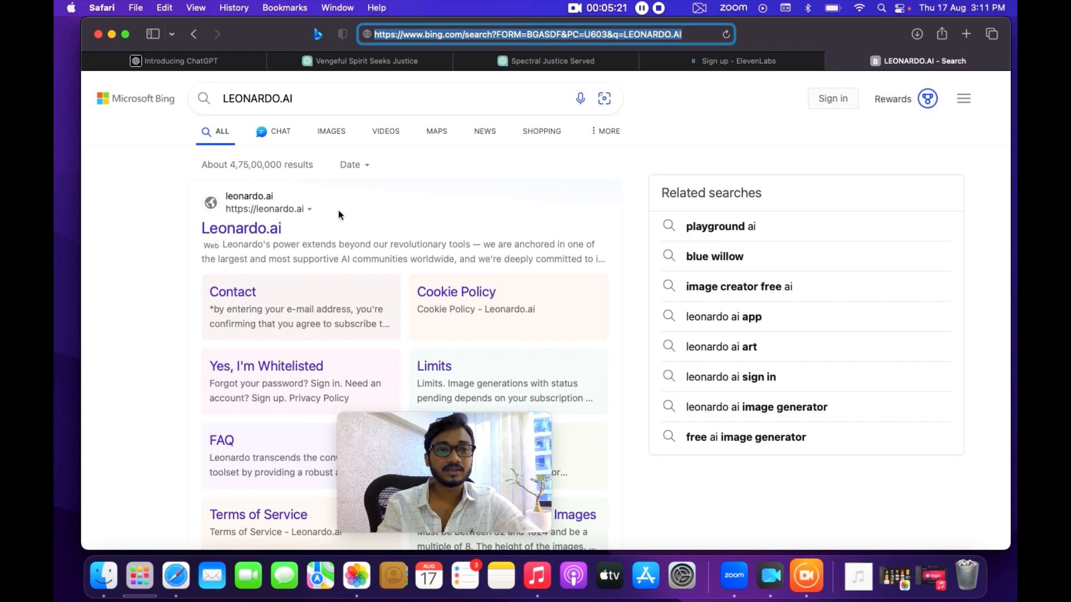
click(254, 231)
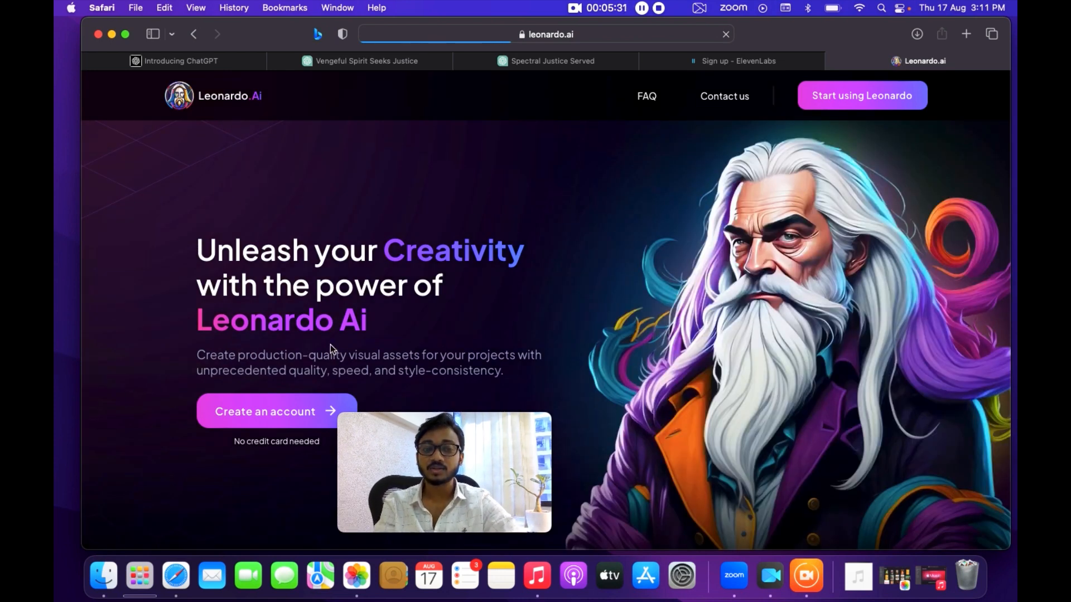
Start using Leonardo and sign in as an already whitelisted user.
scroll(283, 404, down, 2)
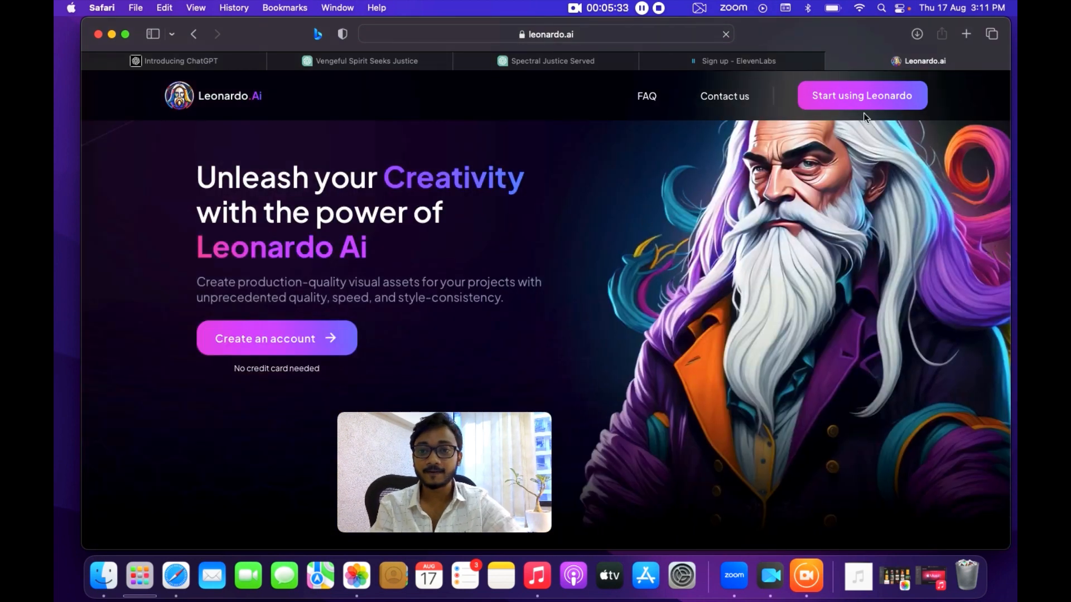
click(826, 100)
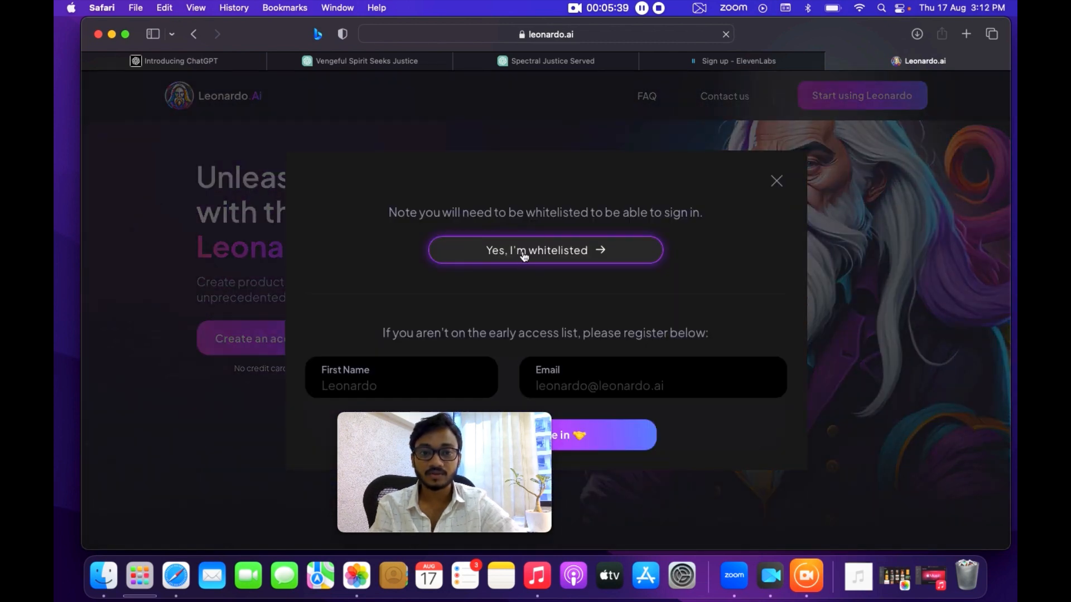
click(542, 251)
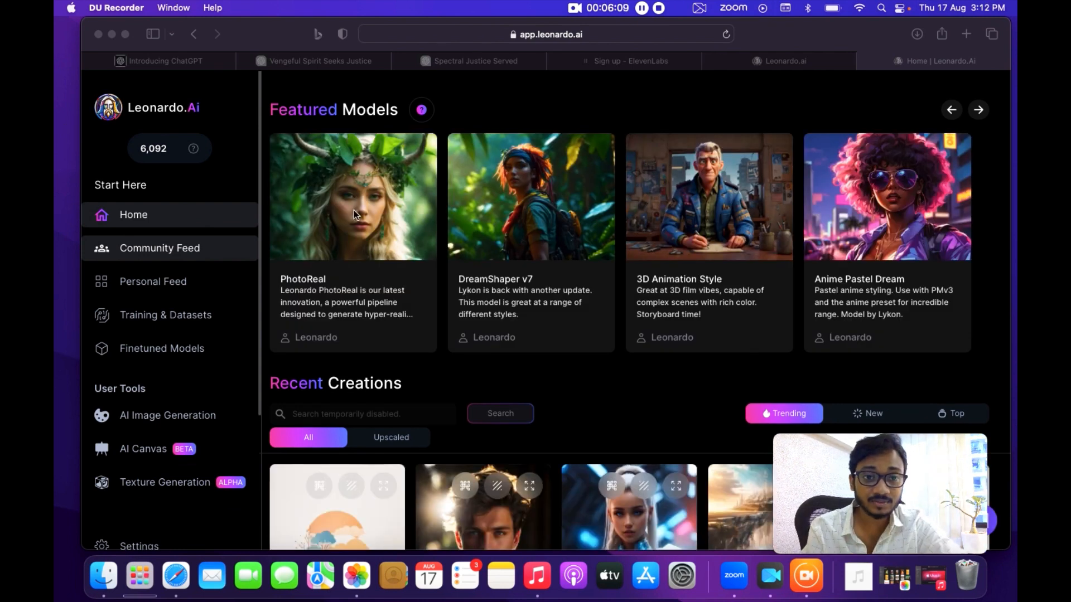
Browse the featured models and open the AI Image Generation tool.
scroll(381, 200, right, 5)
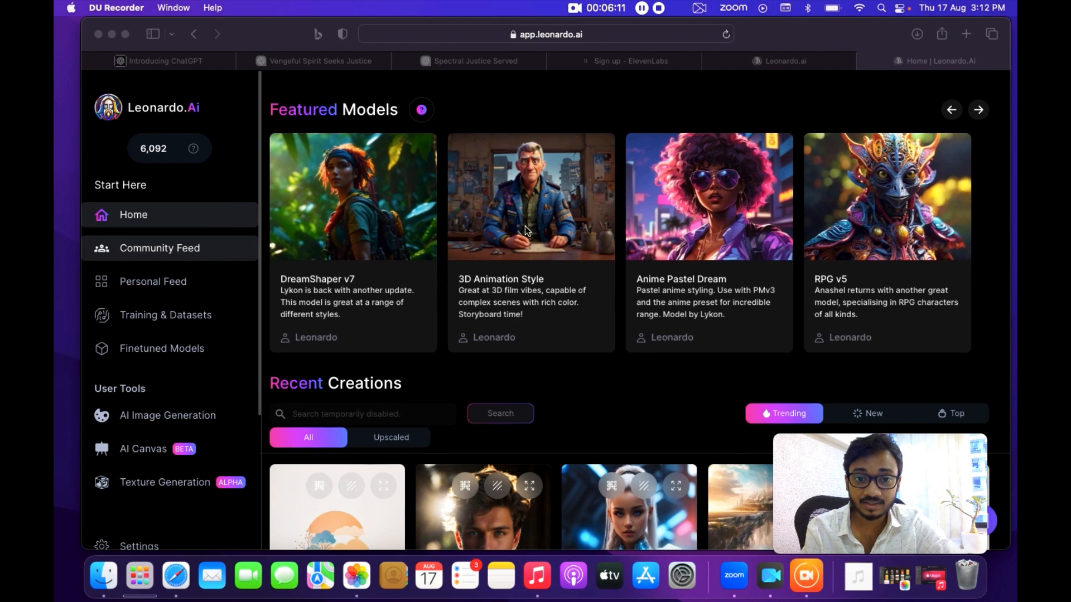
scroll(526, 231, right, 5)
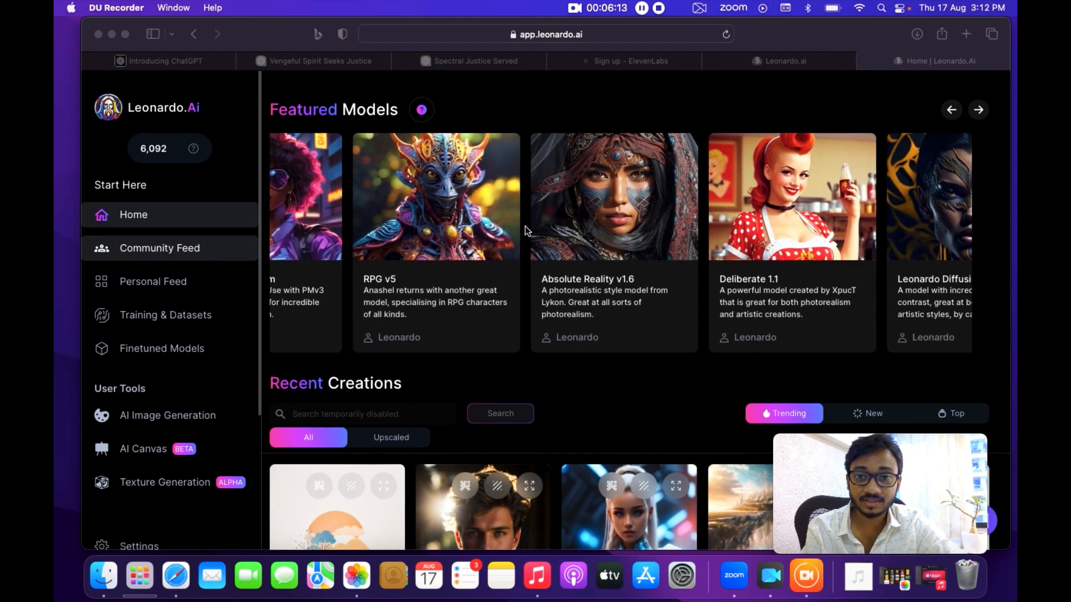
scroll(796, 215, left, 5)
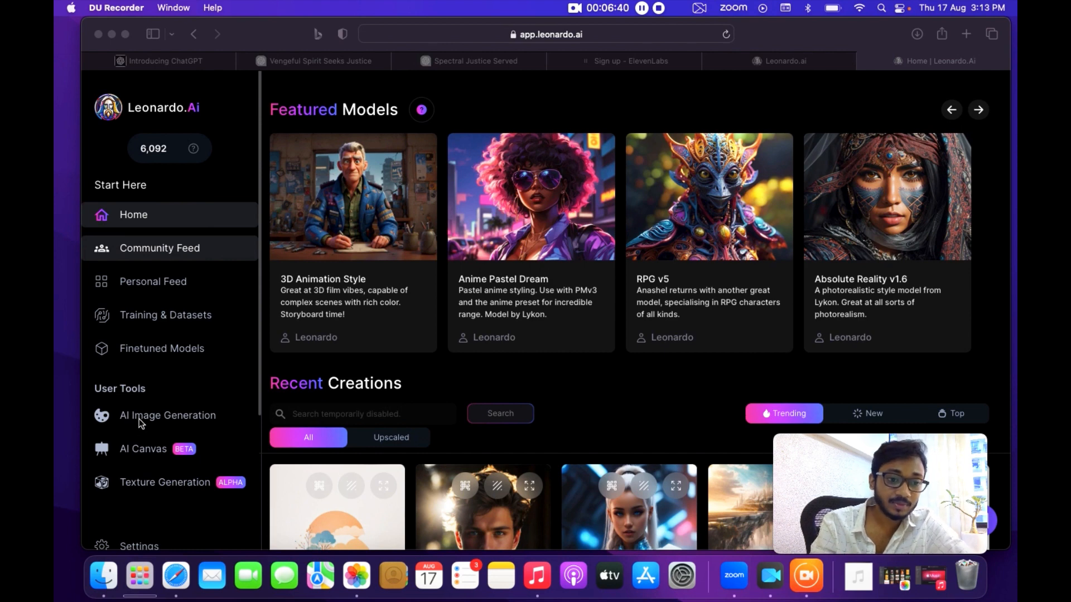
click(139, 420)
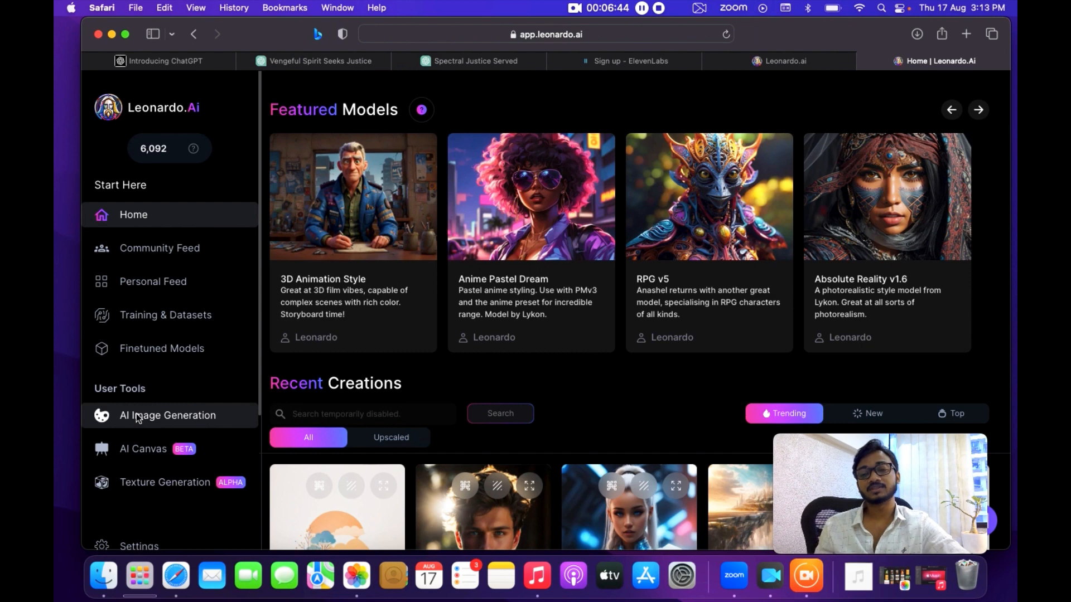
click(137, 418)
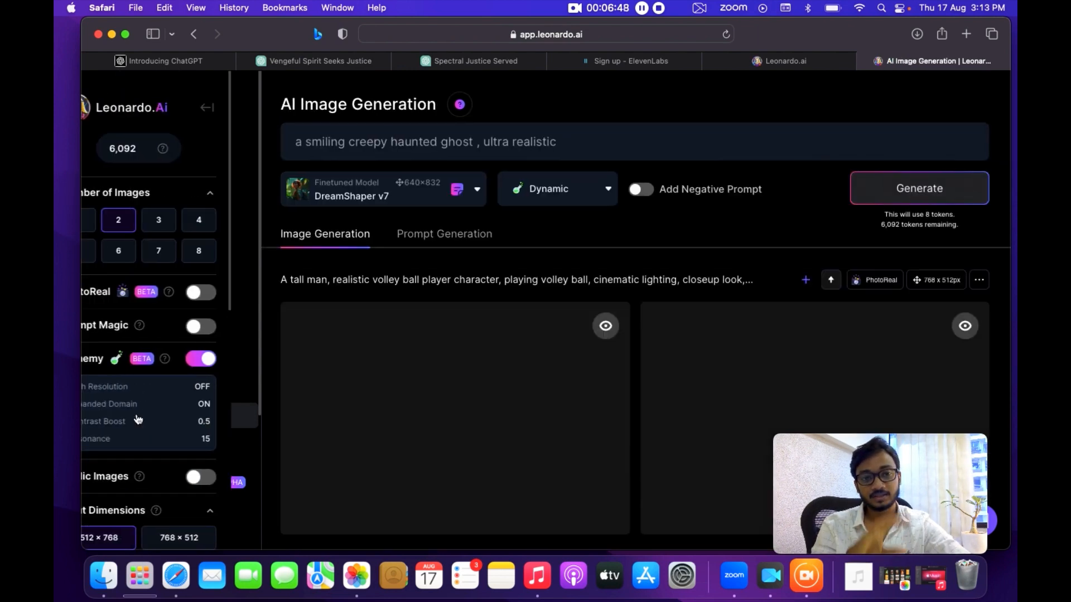
Clear the existing image prompt and return to the Vengeful Spirit Seeks Justice ChatGPT tab.
double_click(350, 137)
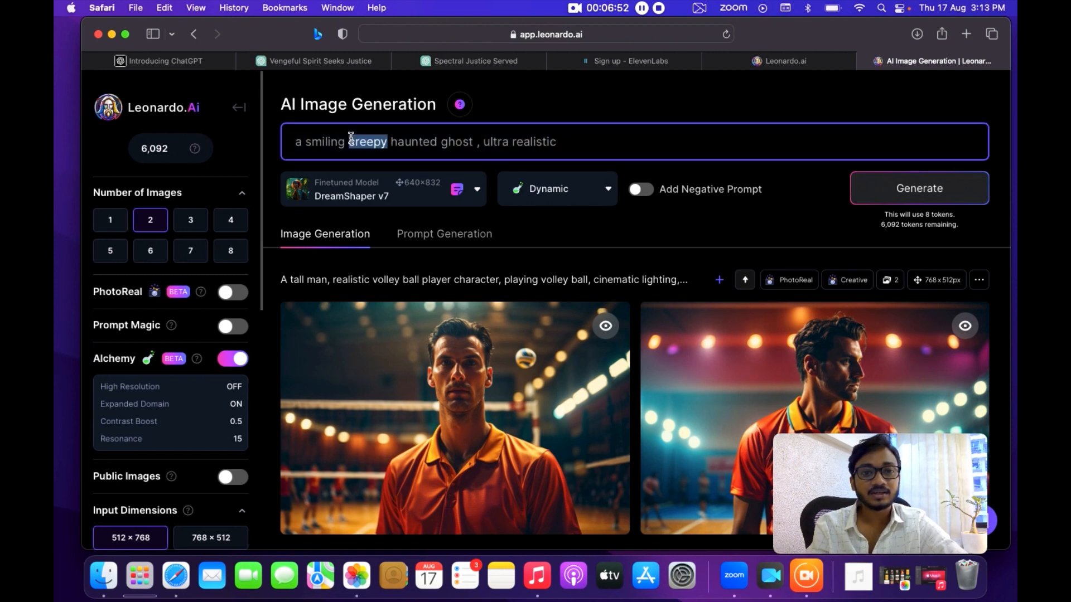
key(super+a)
key(BackSpace)
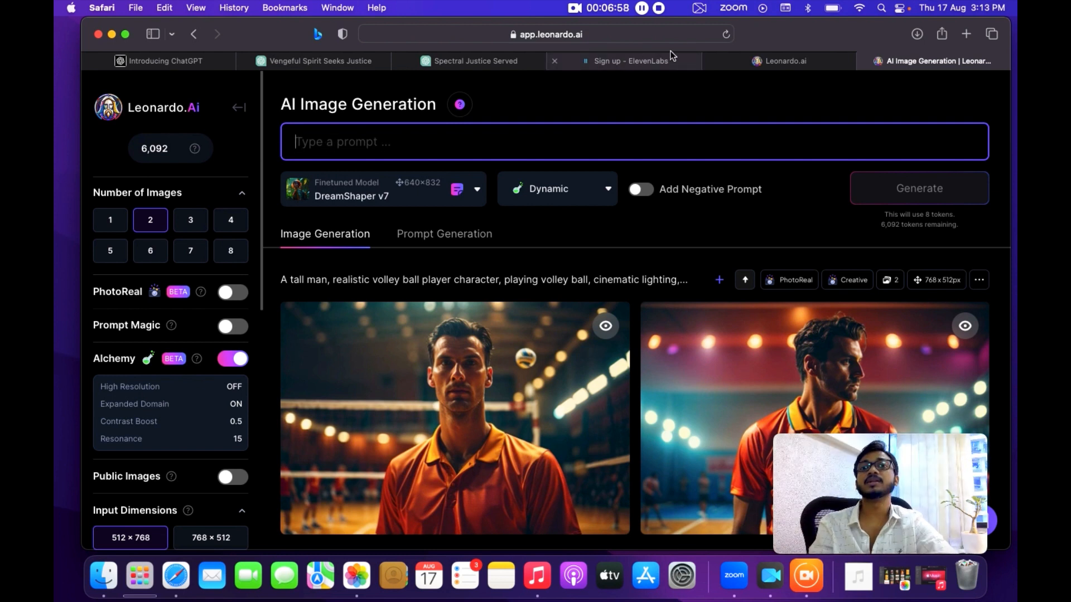
click(346, 62)
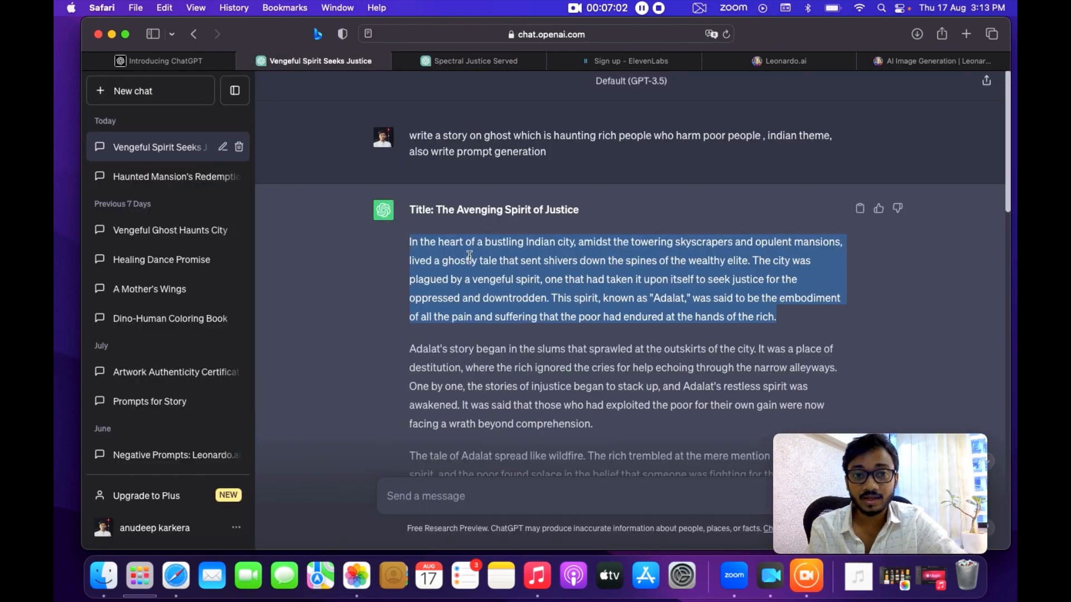
Copy the first generation prompt from the ghost story chat and paste it into Leonardo's prompt box, ending with 'cinematic, ultra realistic.'.
scroll(440, 250, down, 15)
scroll(467, 253, down, 10)
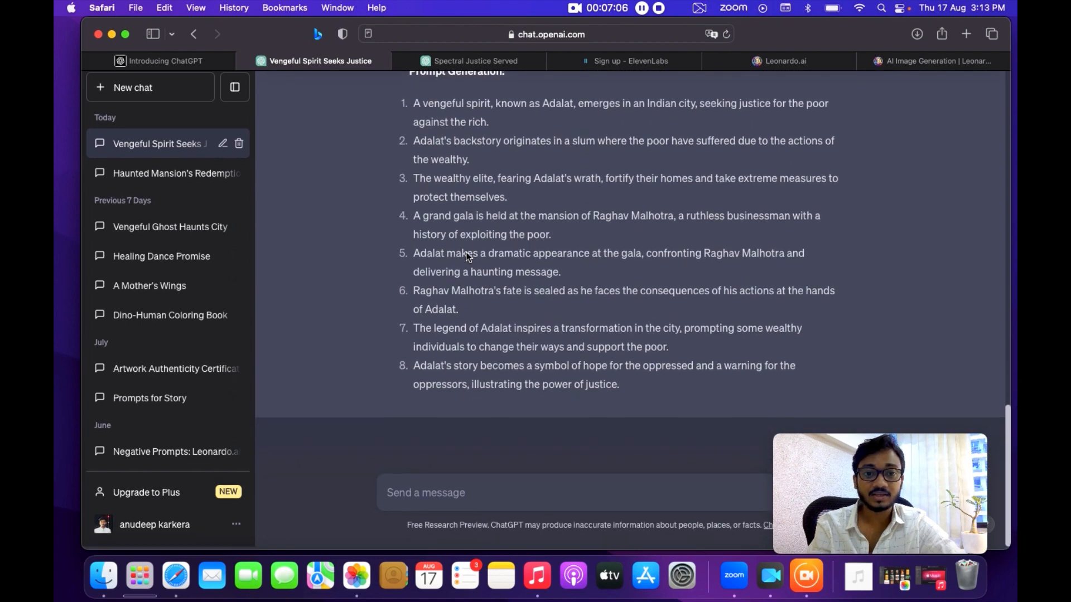
scroll(466, 252, up, 2)
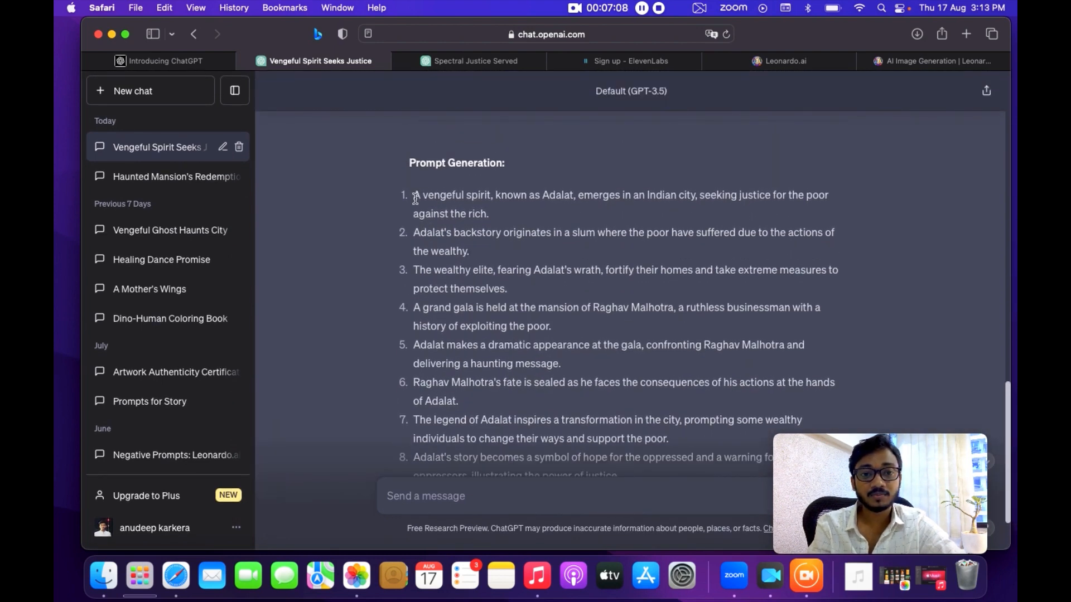
triple_click(486, 213)
key(super+c)
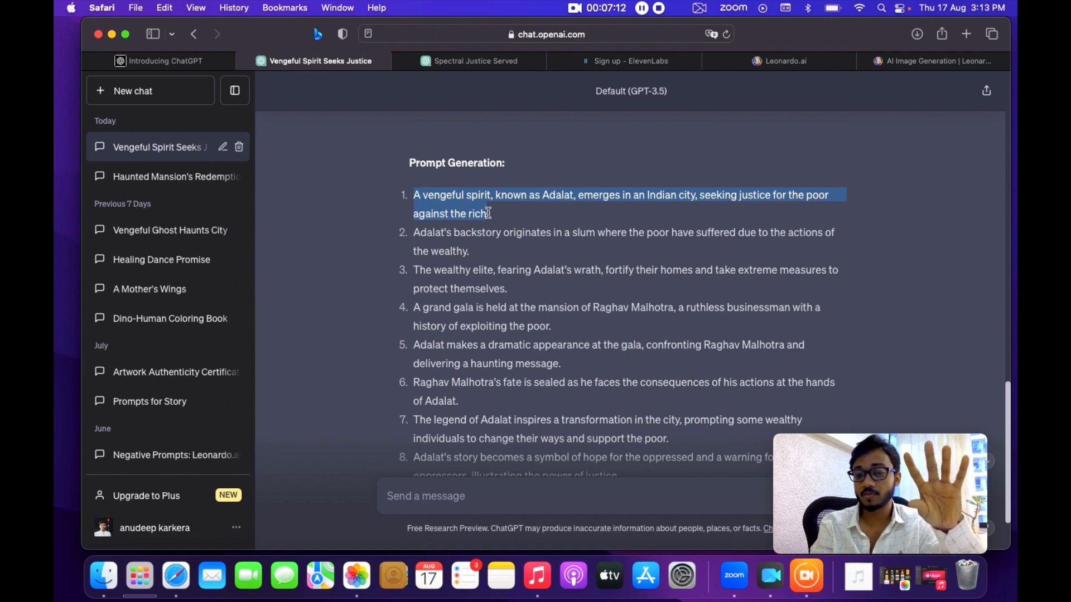
click(883, 62)
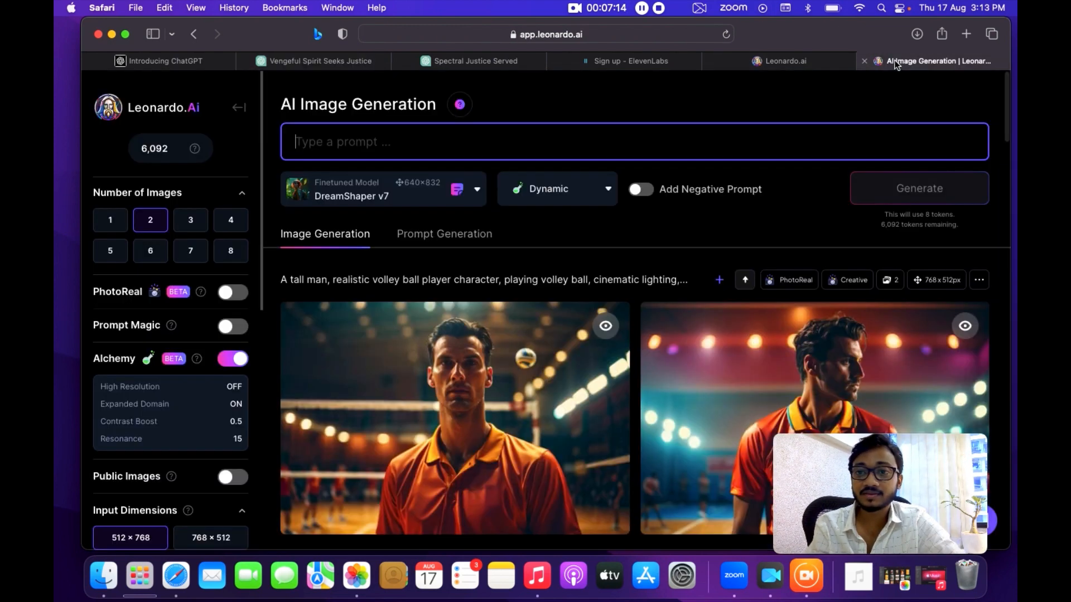
key(super+v)
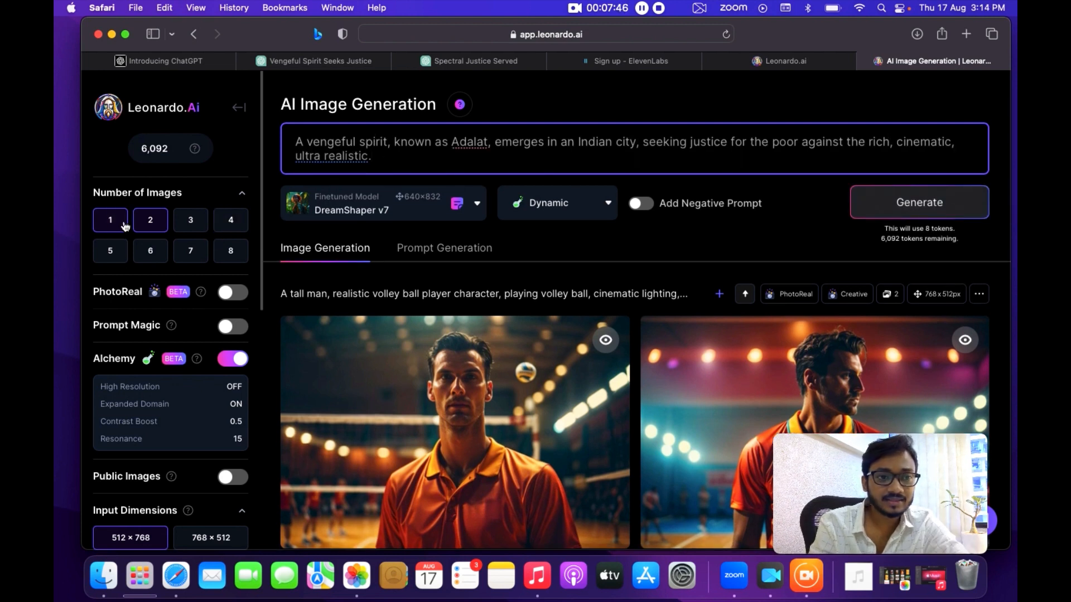
click(156, 217)
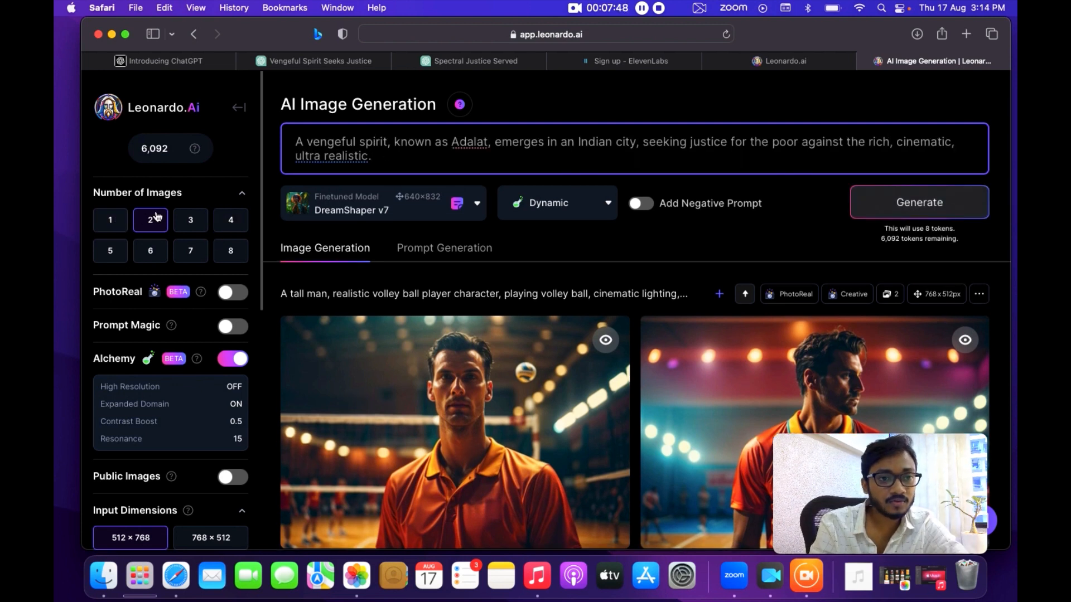
click(154, 224)
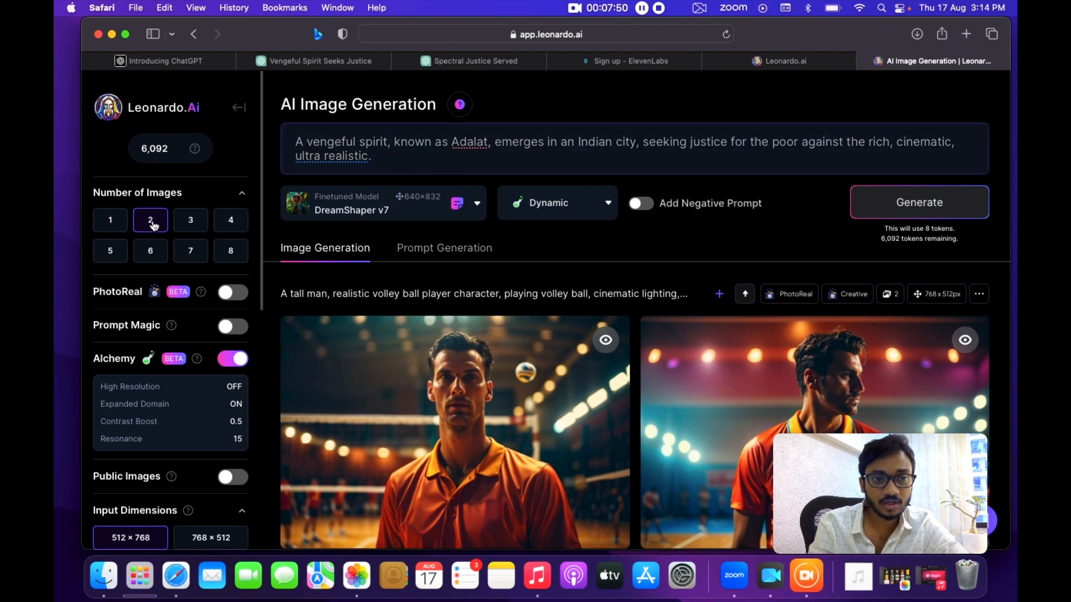
click(230, 225)
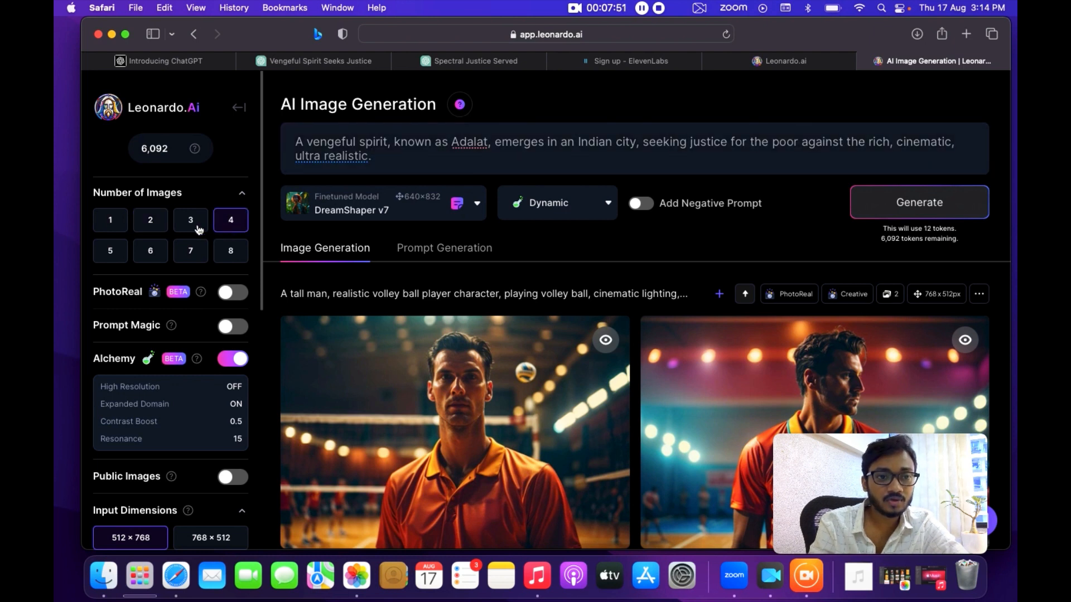
click(153, 226)
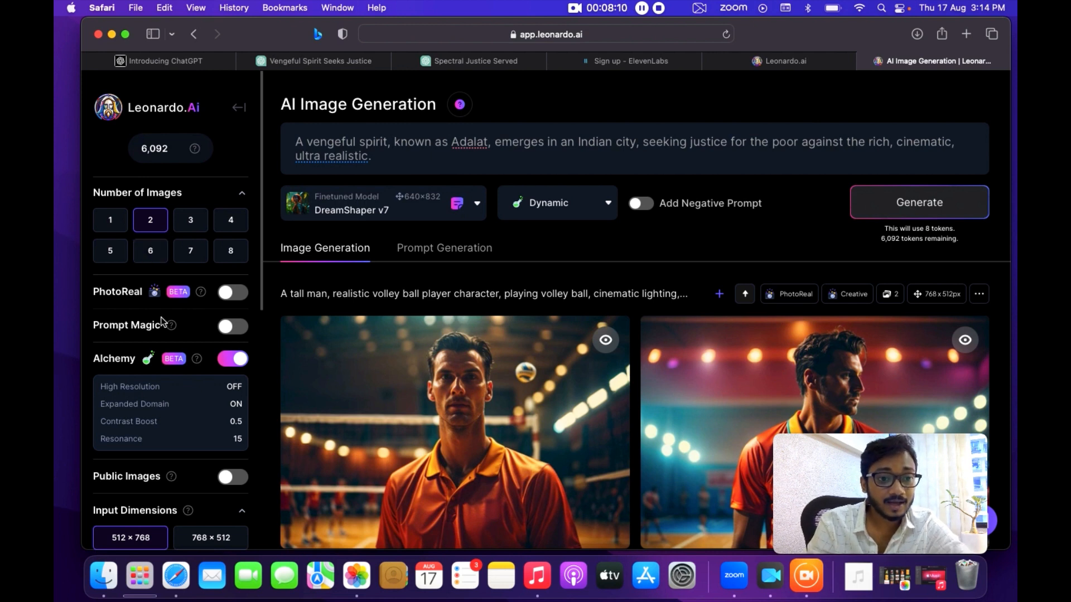
Enable PhotoReal for the image generation settings.
scroll(161, 321, down, 2)
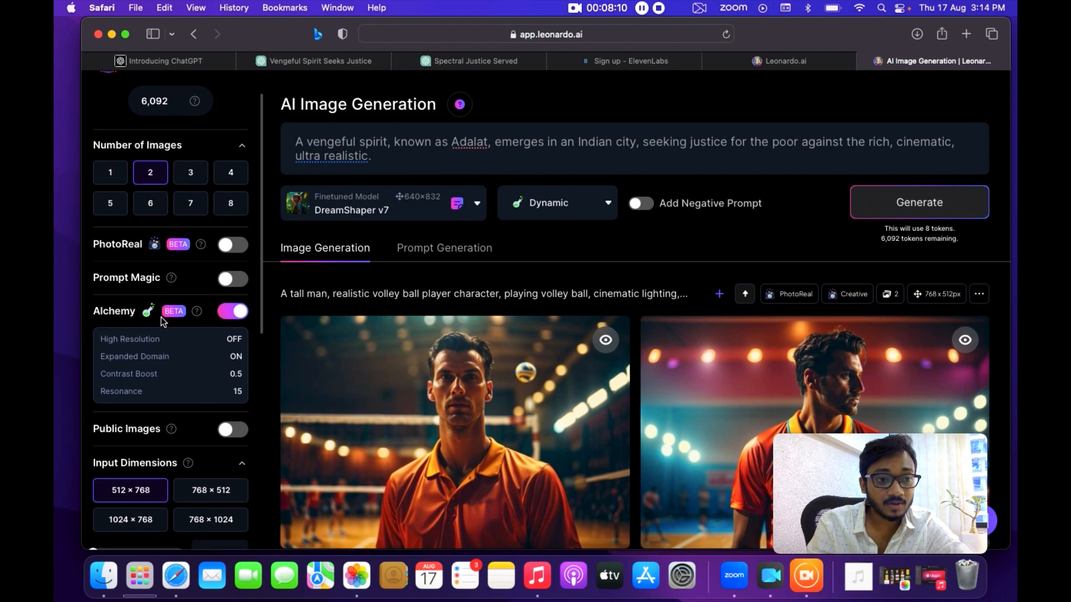
click(232, 313)
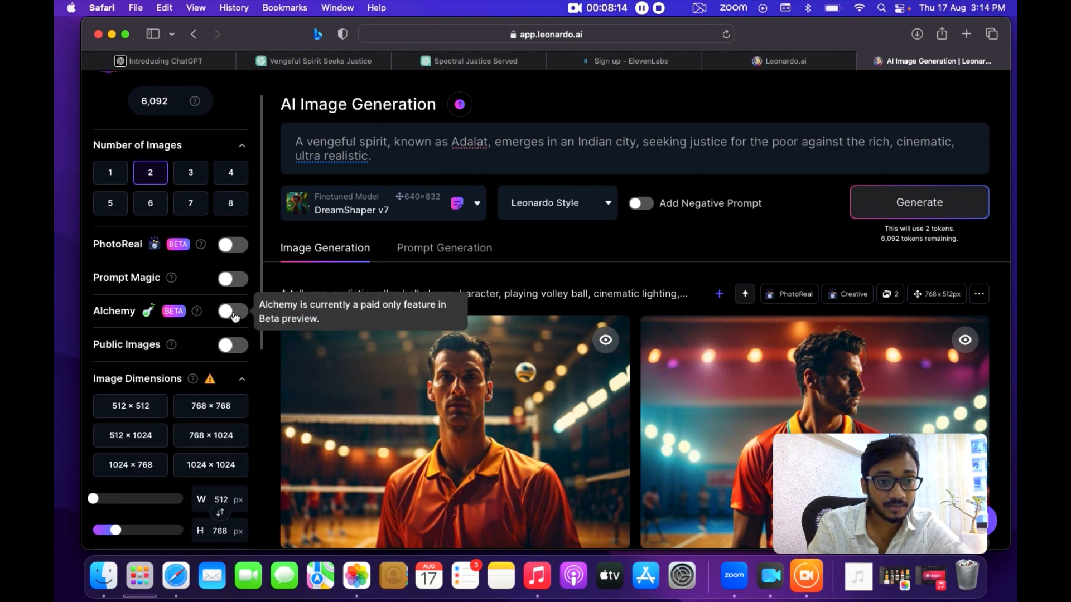
click(233, 313)
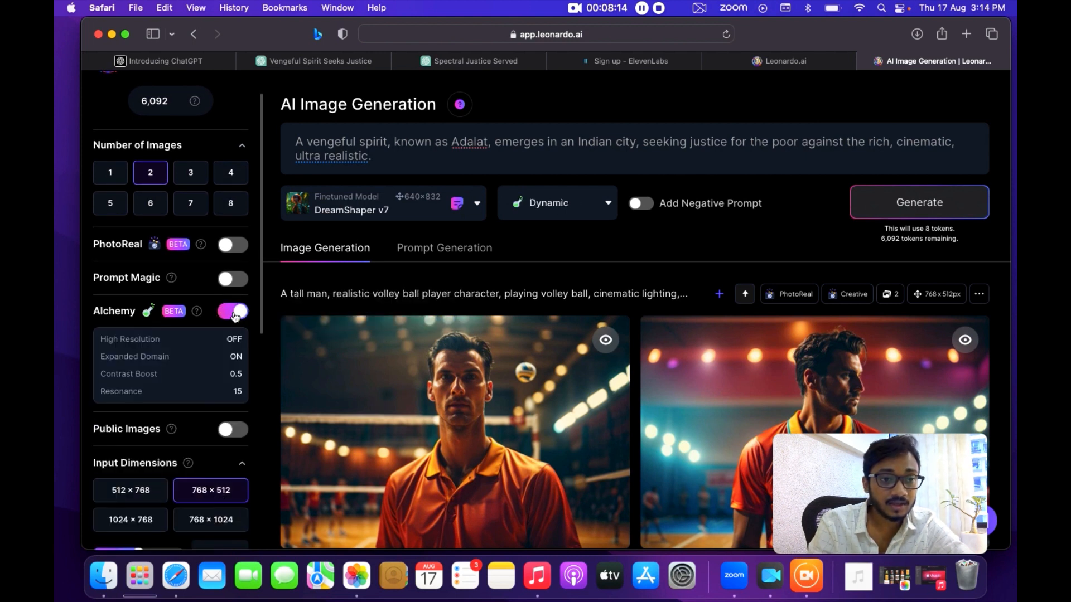
click(233, 246)
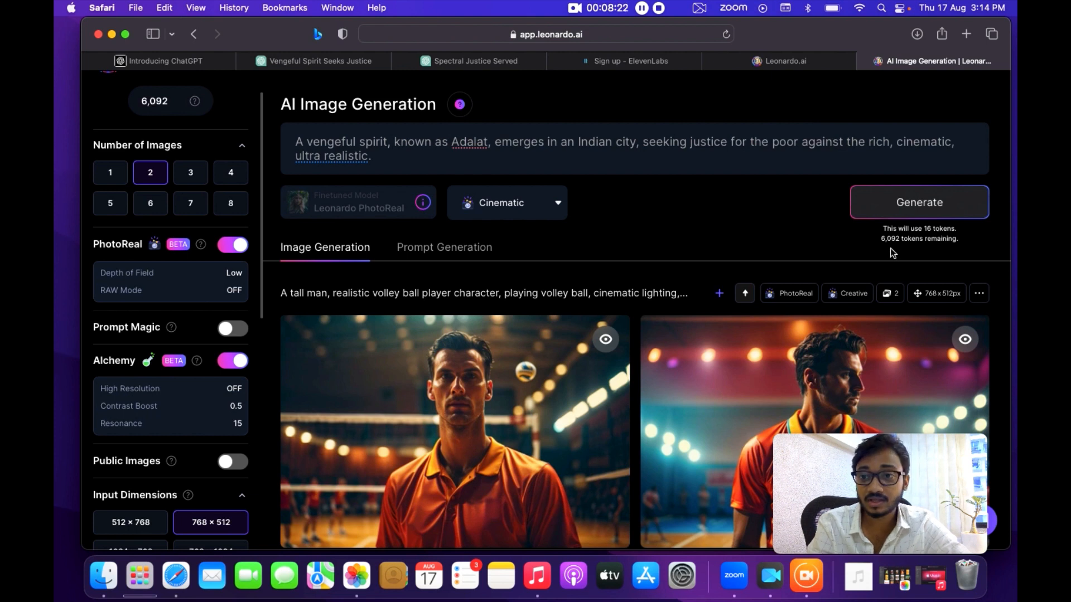
Choose the Cinematic style preset for the PhotoReal generation.
scroll(863, 249, down, 2)
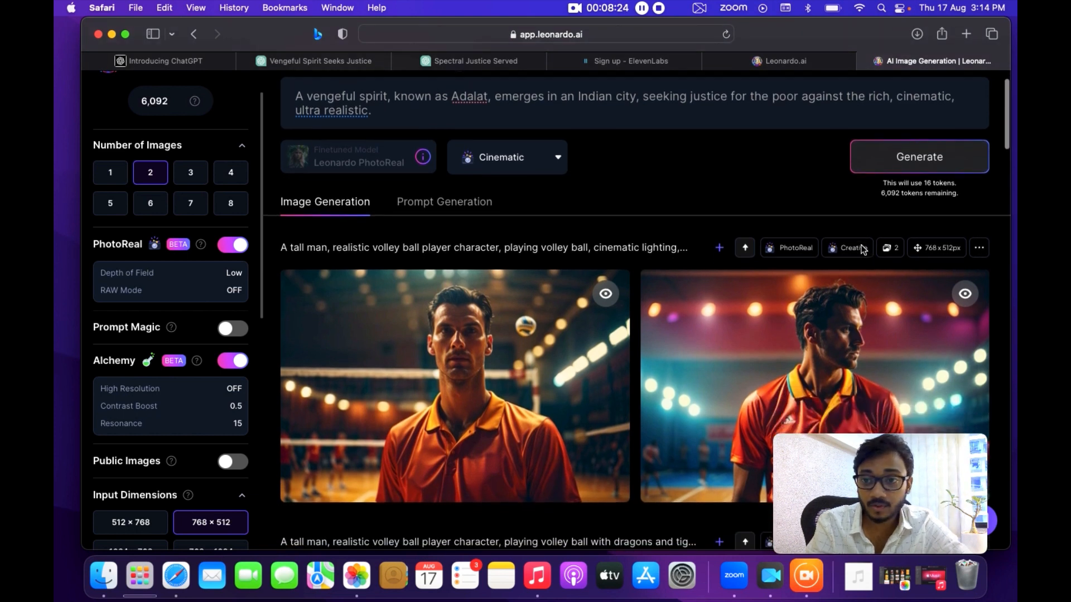
scroll(911, 206, up, 2)
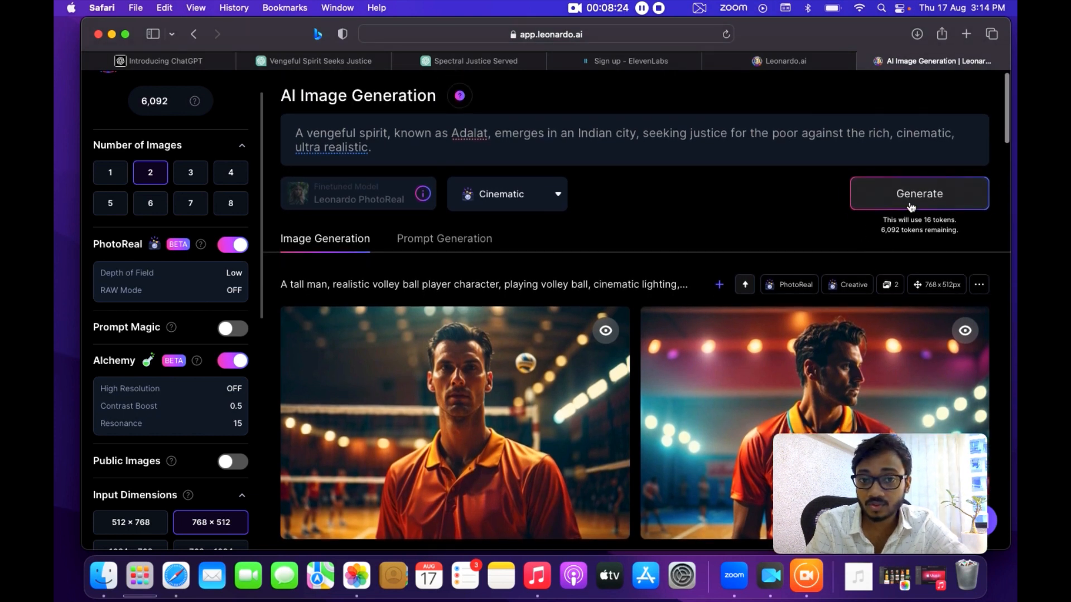
click(542, 191)
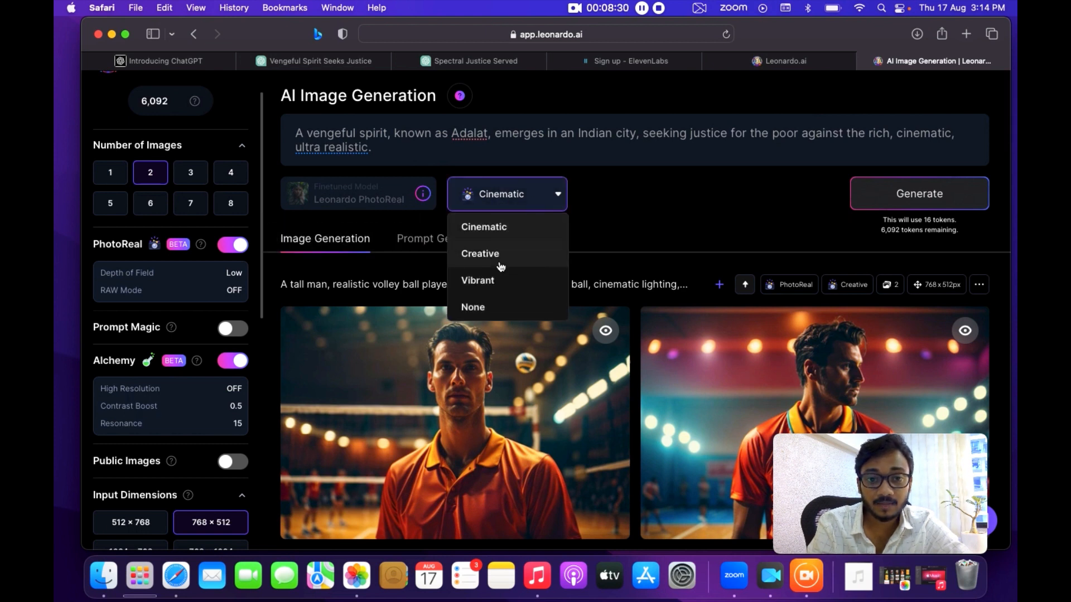
click(502, 229)
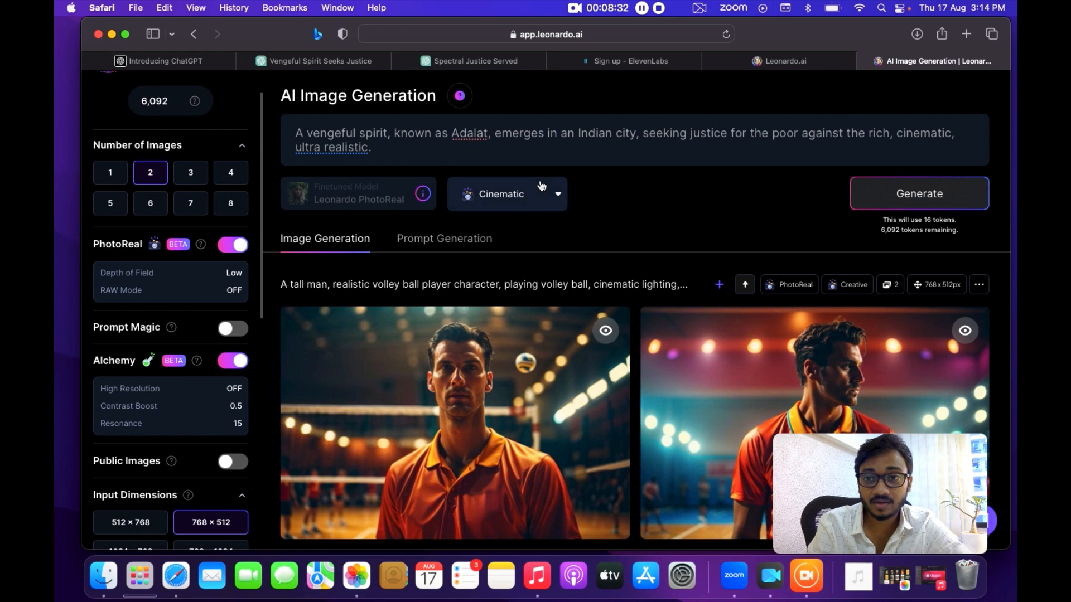
Generate images from the Adalat prompt and review the two results.
click(917, 204)
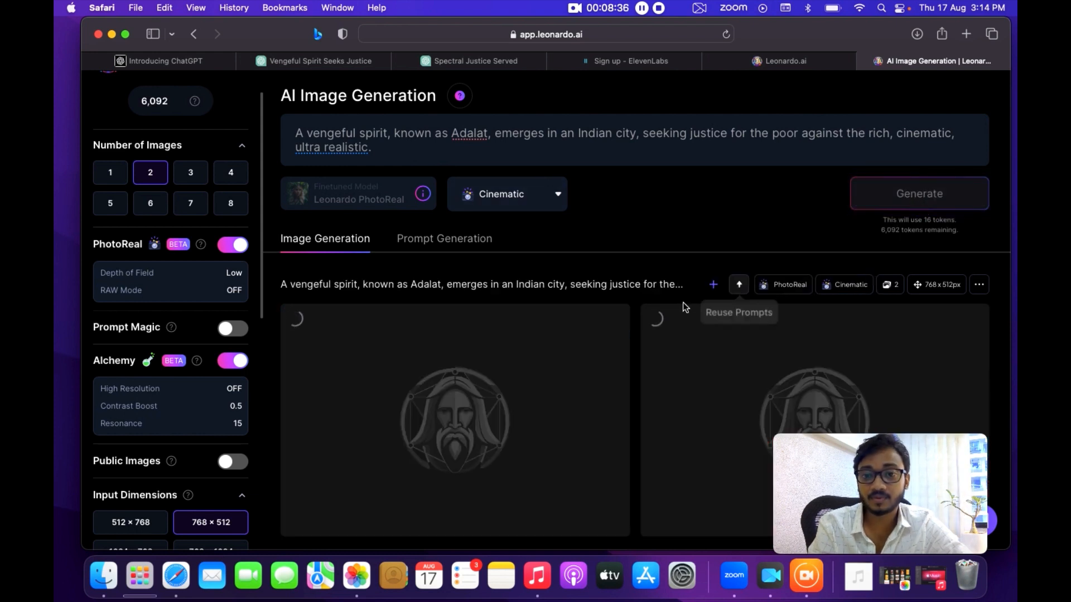
scroll(684, 306, down, 3)
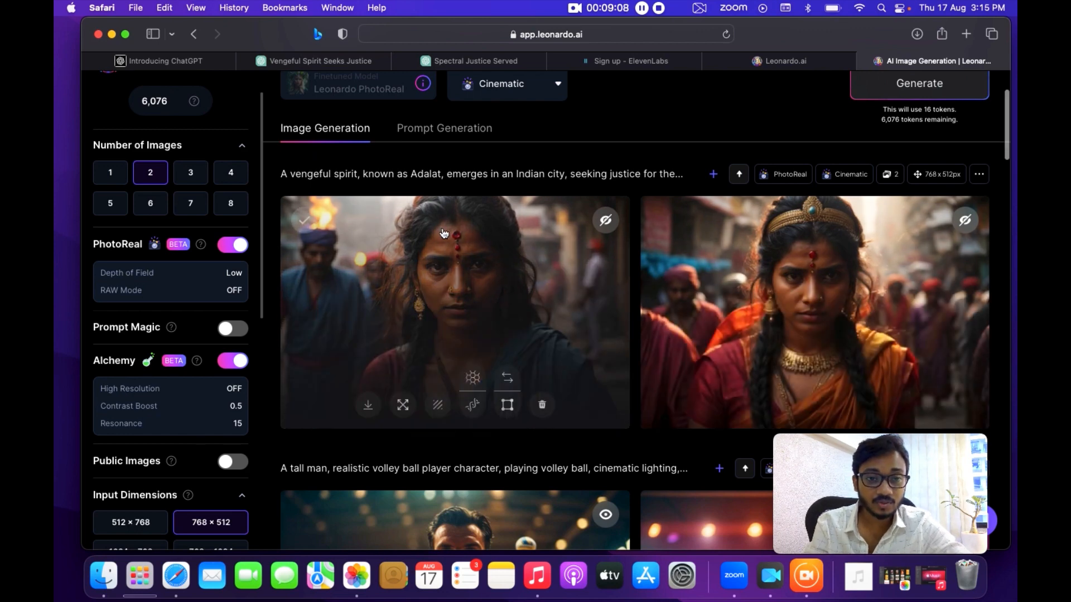
scroll(446, 345, up, 3)
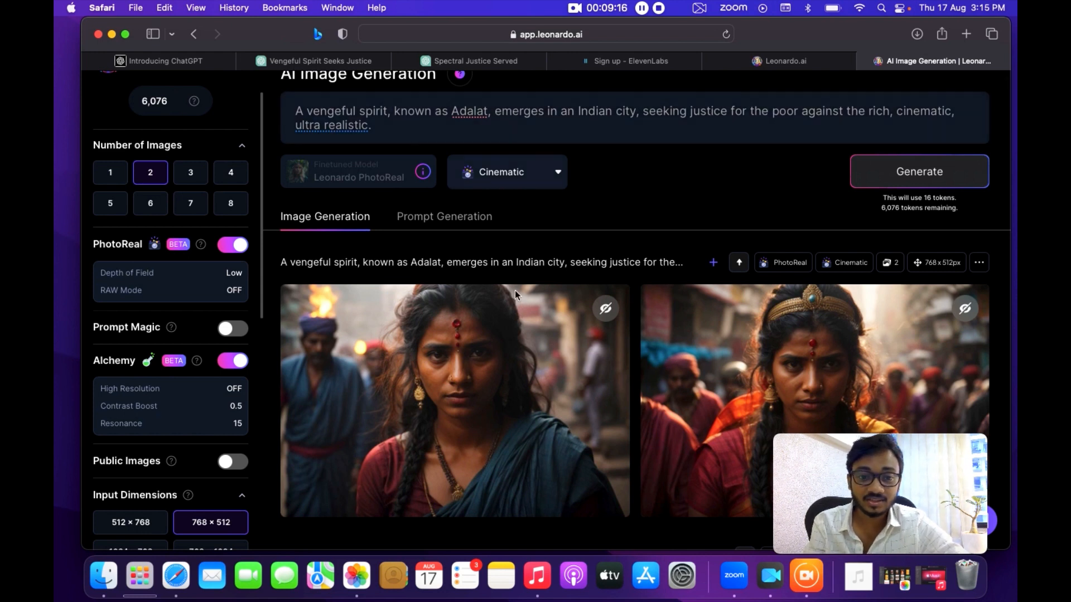
scroll(514, 290, down, 5)
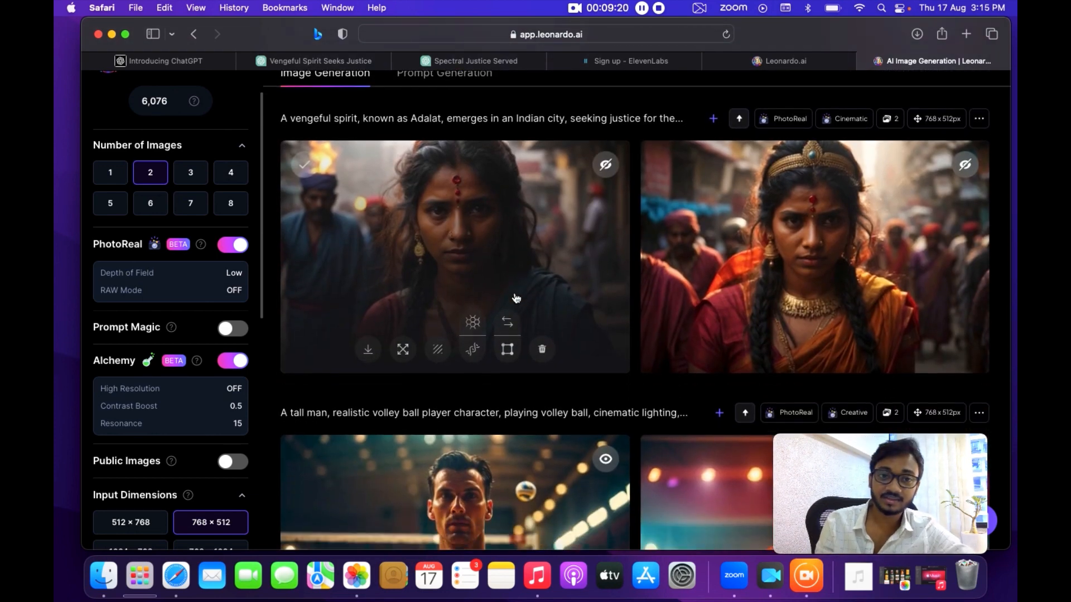
scroll(514, 297, up, 6)
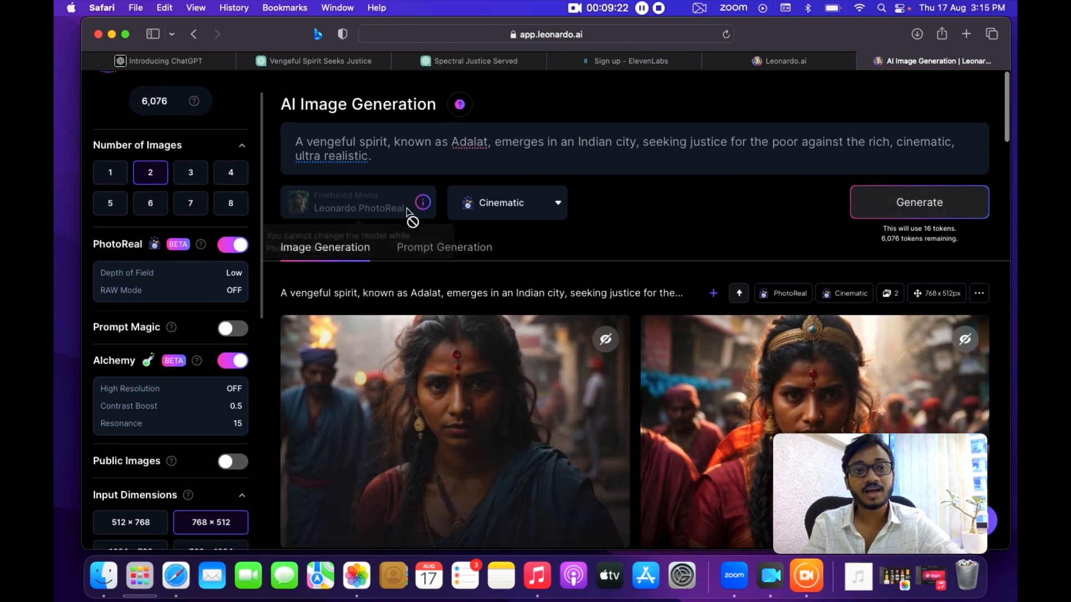
Replace the prompt with 'courtroom with indian architecture, and group of people sitting'.
click(322, 138)
triple_click(321, 137)
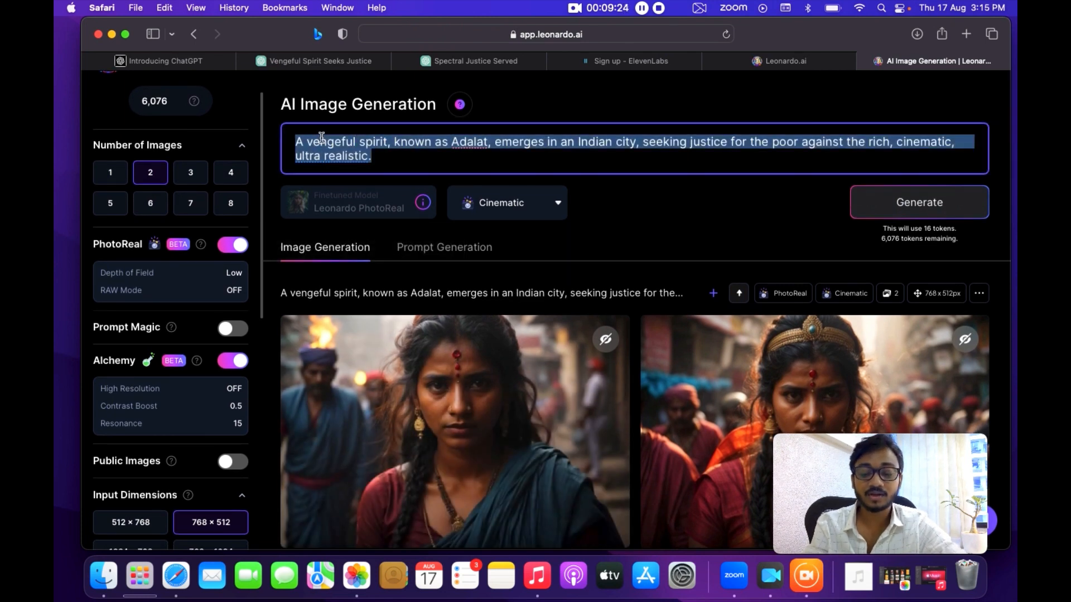
key(BackSpace)
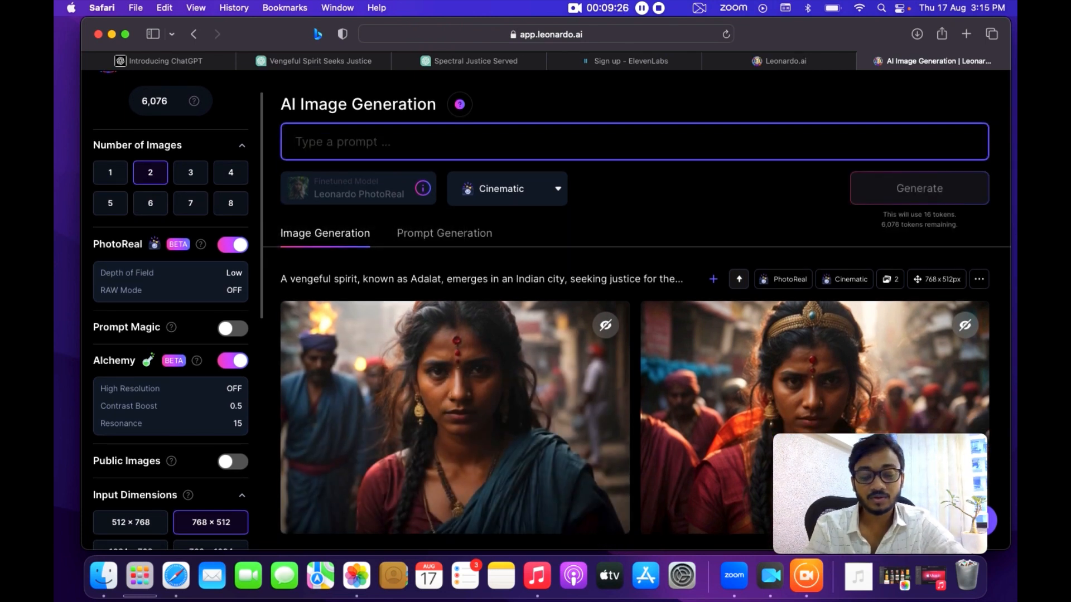
text(courtroom with)
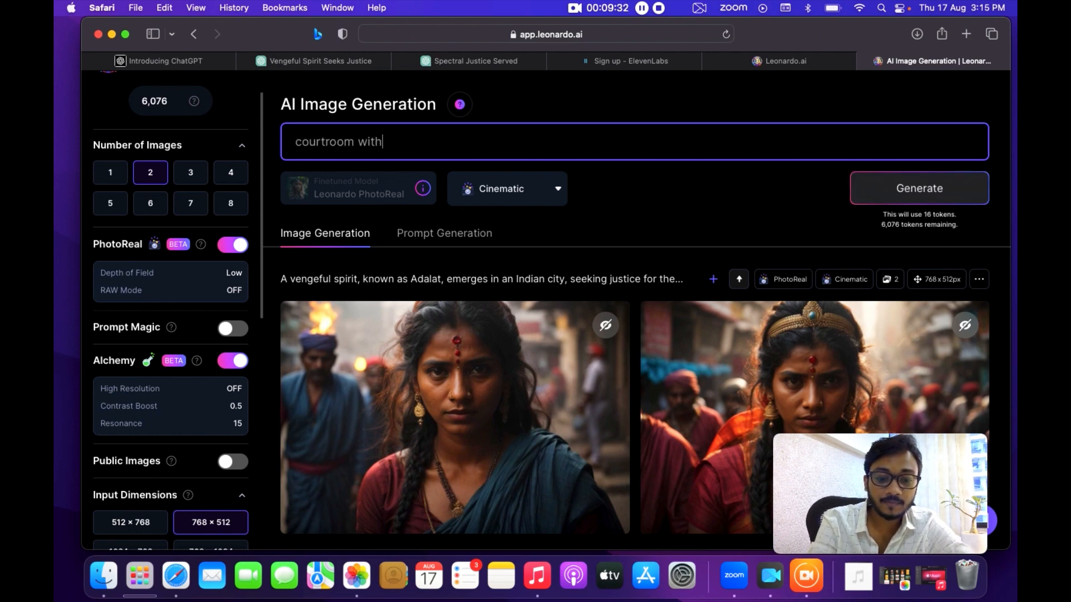
text( indian ar)
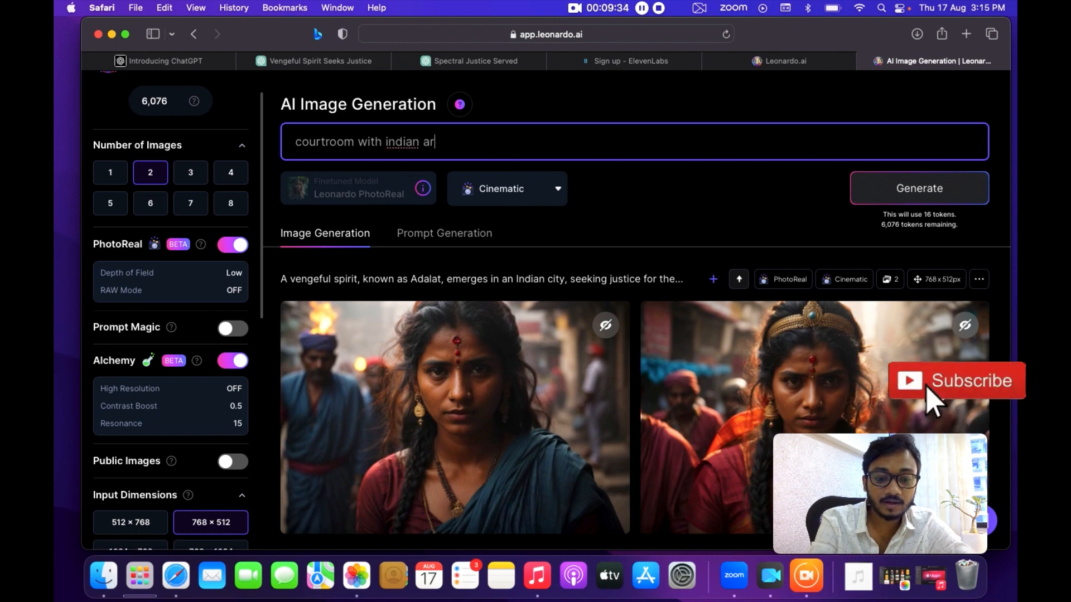
text(chitectur)
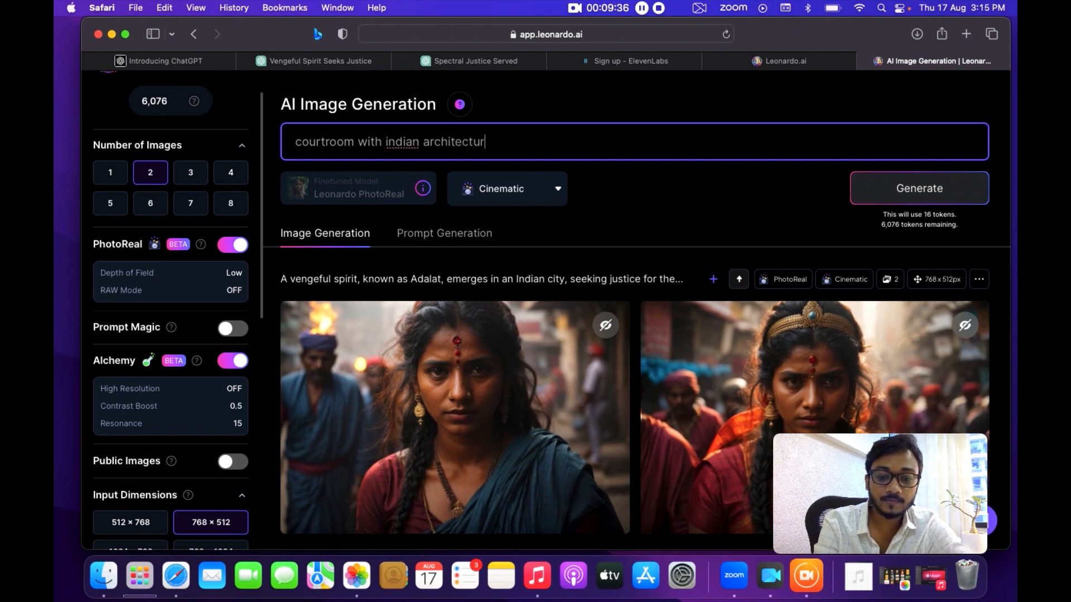
text(e, and)
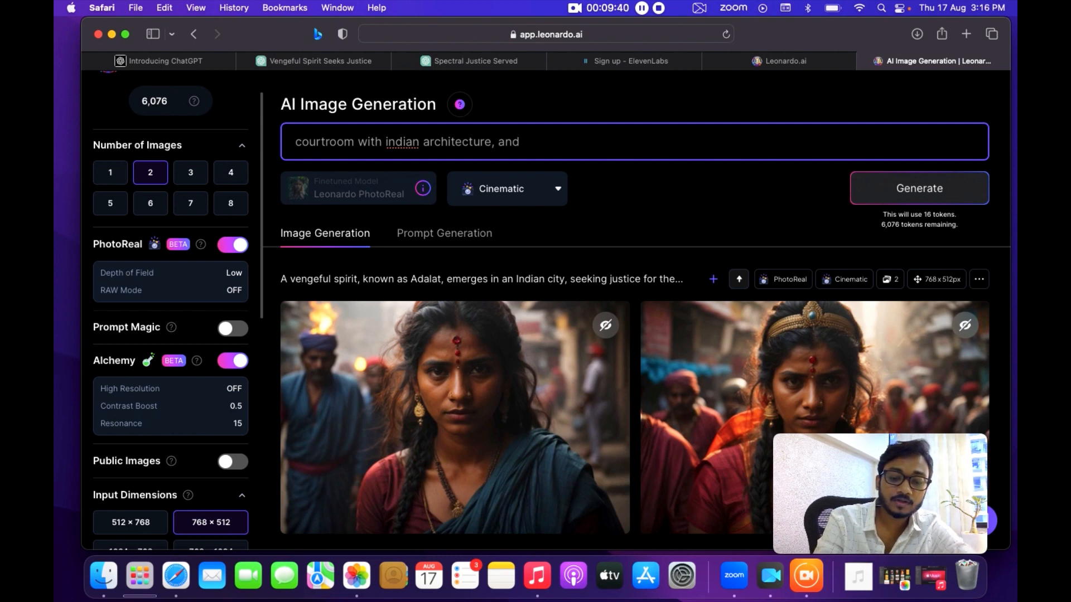
text( grou)
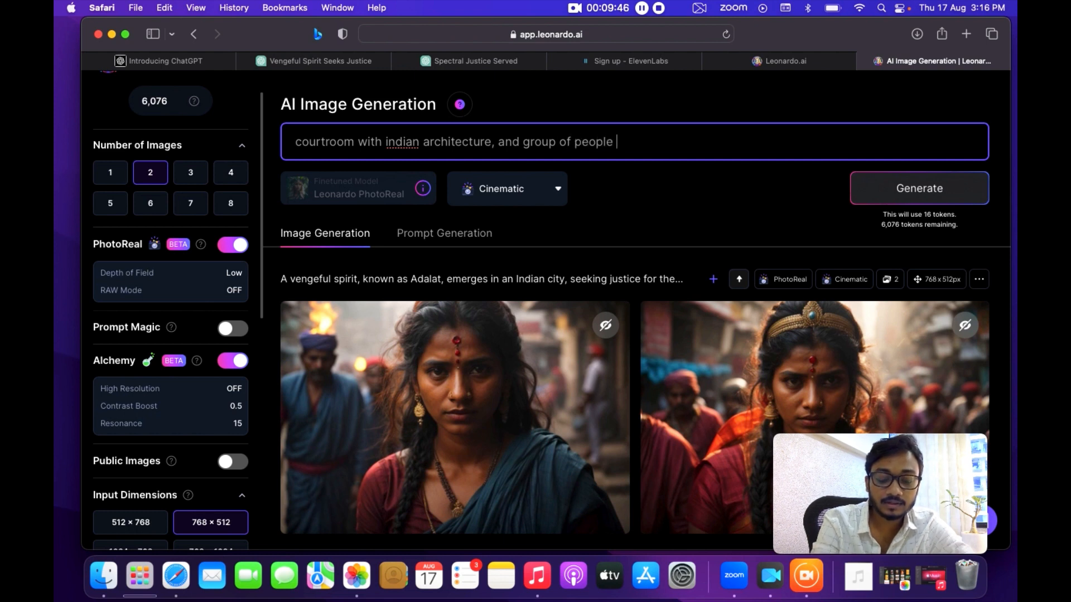
text(p of people )
text(sitt)
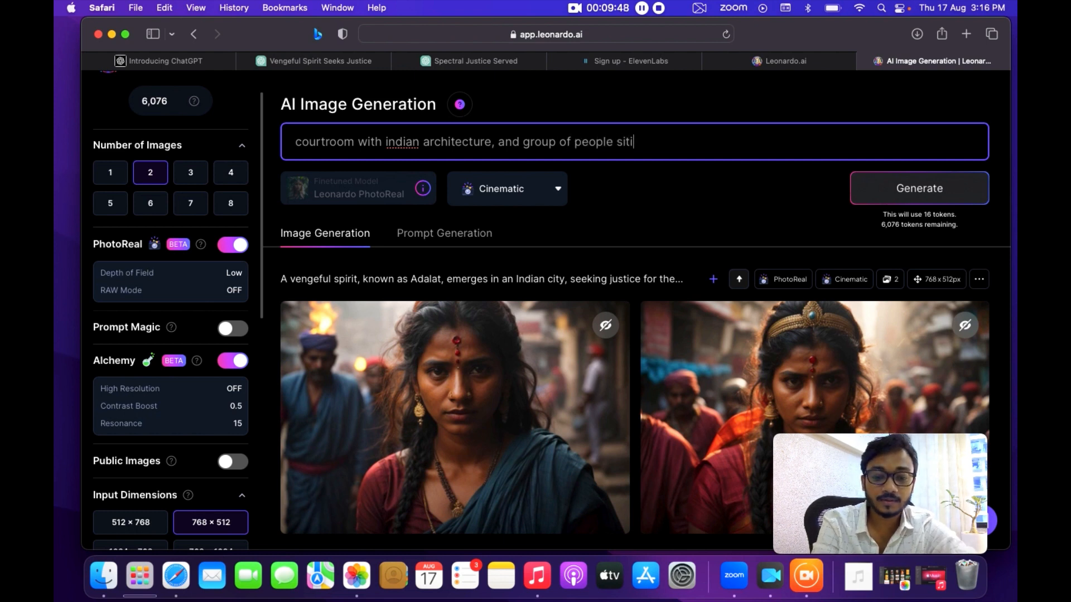
text(ing)
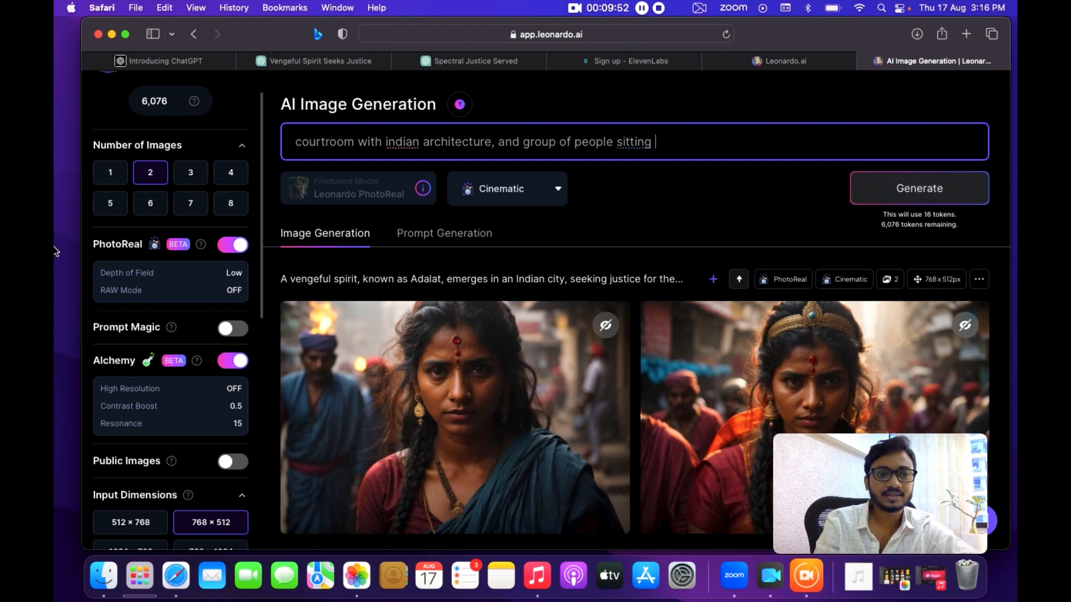
Turn off PhotoReal and generate the courtroom images.
click(241, 248)
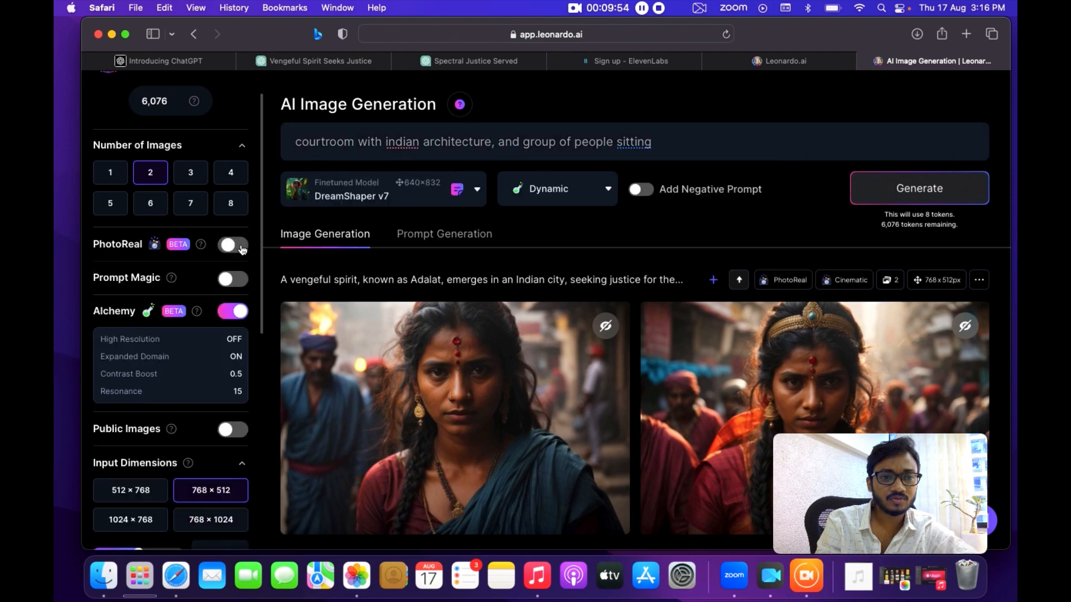
click(924, 194)
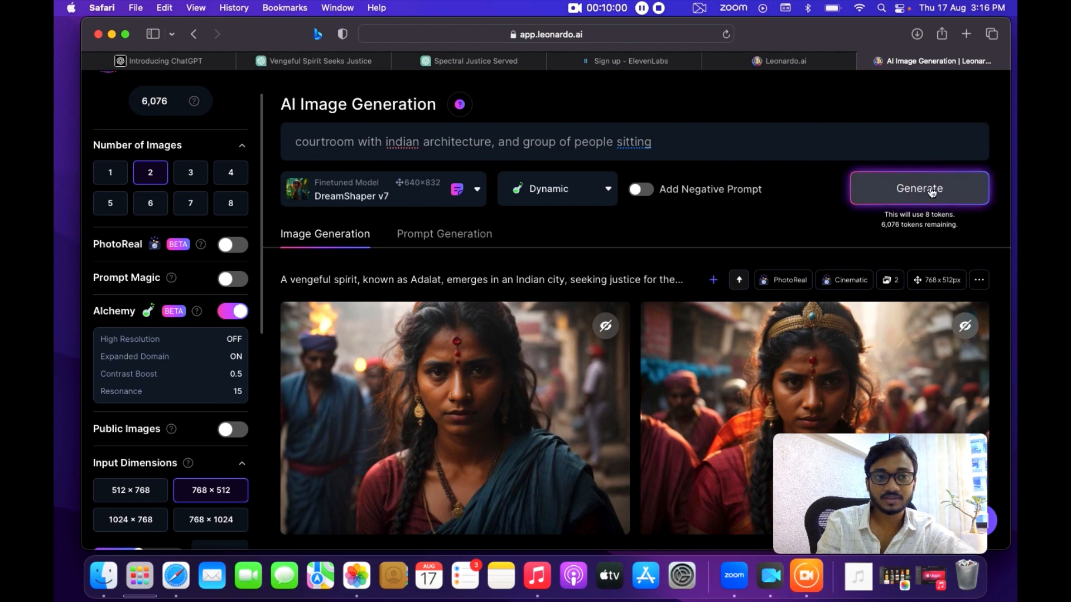
scroll(550, 428, down, 3)
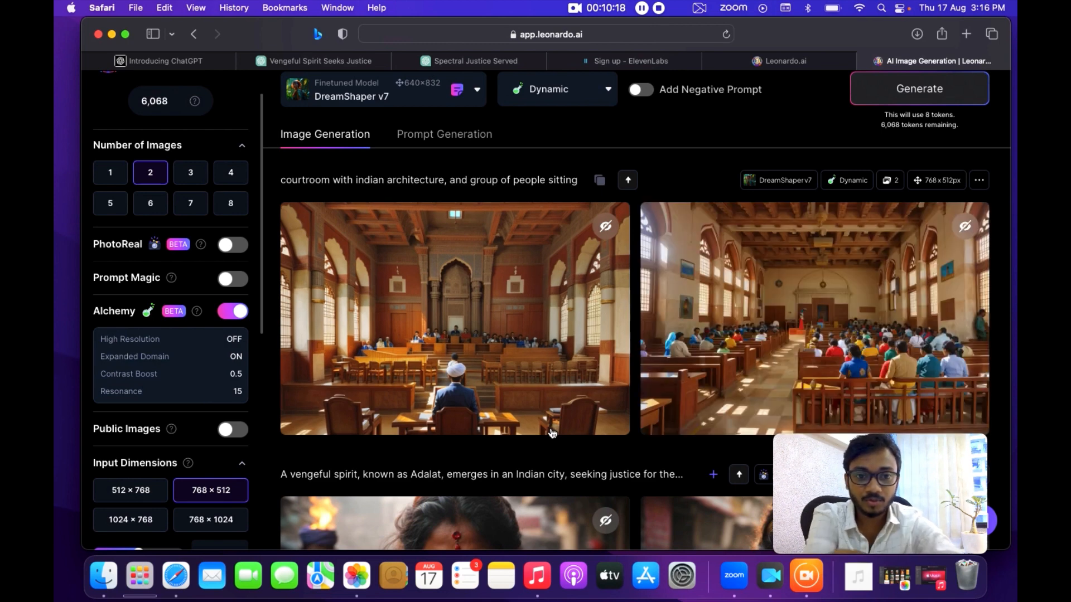
mouse_move(439, 351)
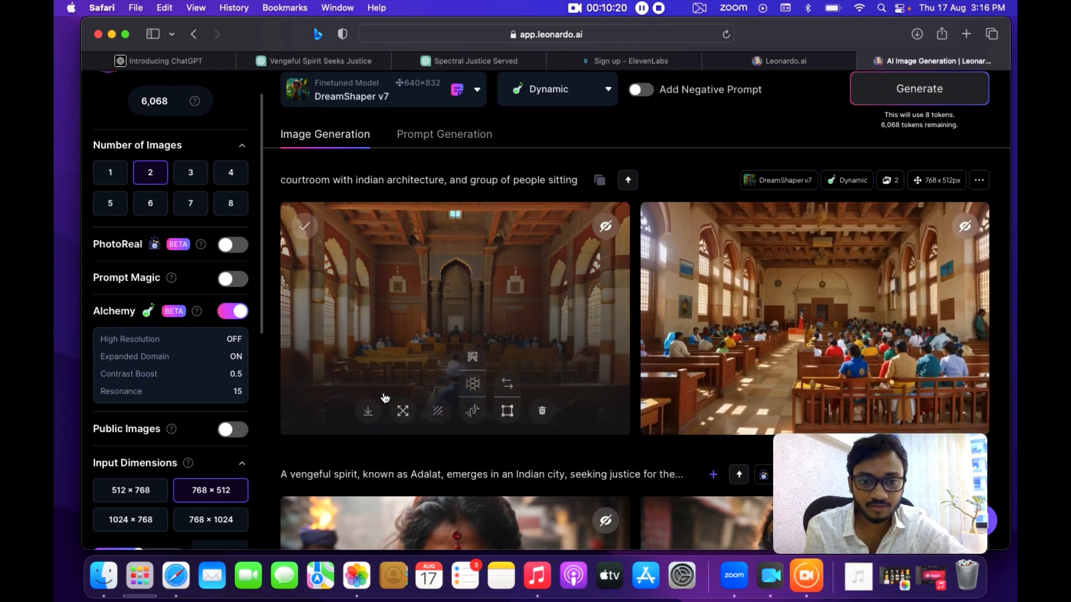
Open the first courtroom image in the enlarged viewer, zoom in to inspect it, and close the viewer.
click(440, 303)
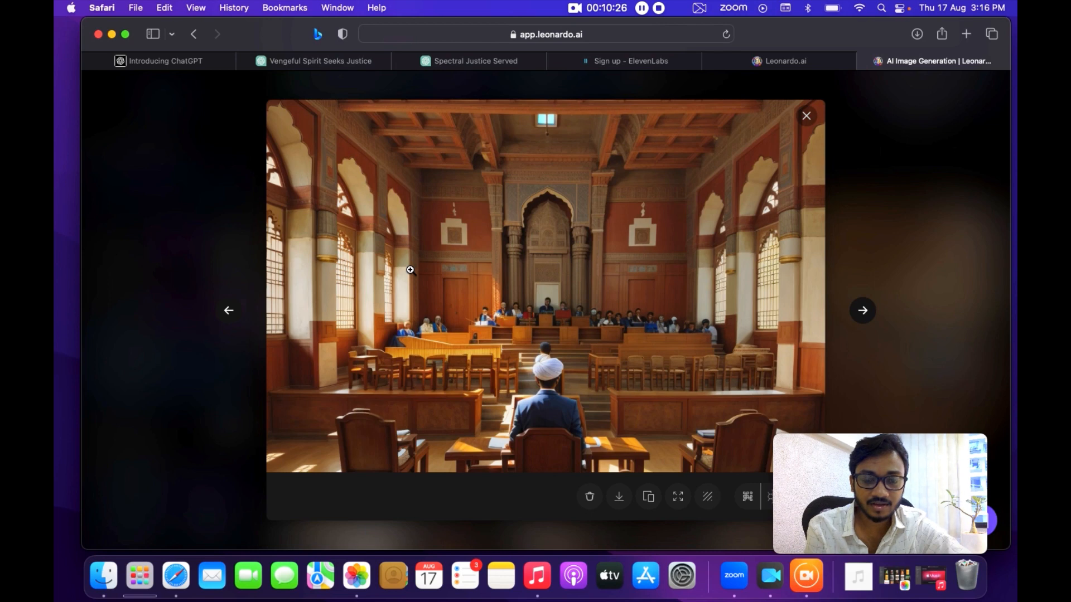
click(510, 359)
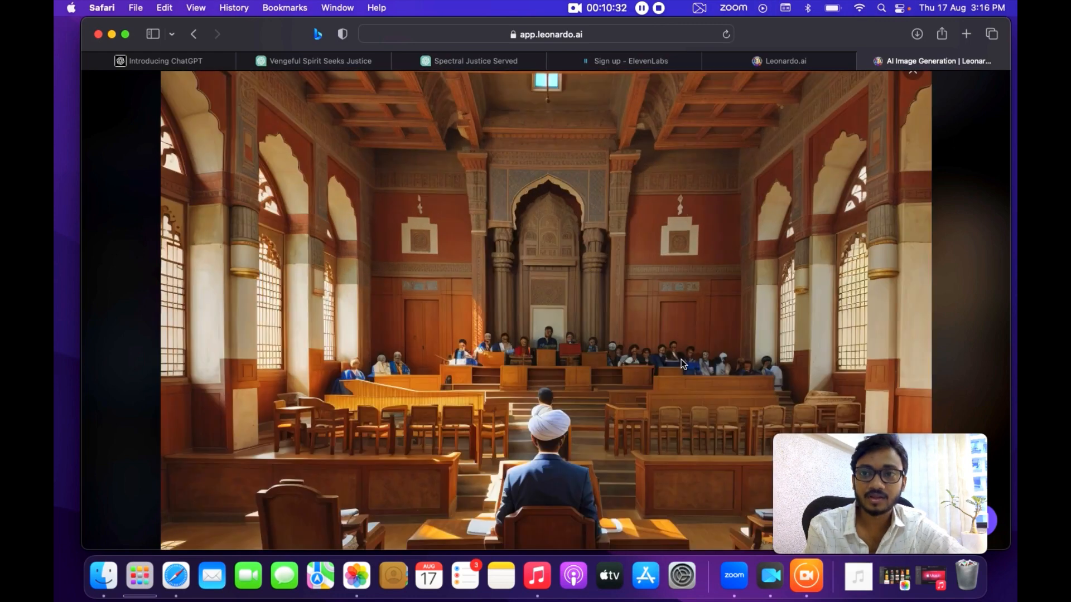
click(681, 359)
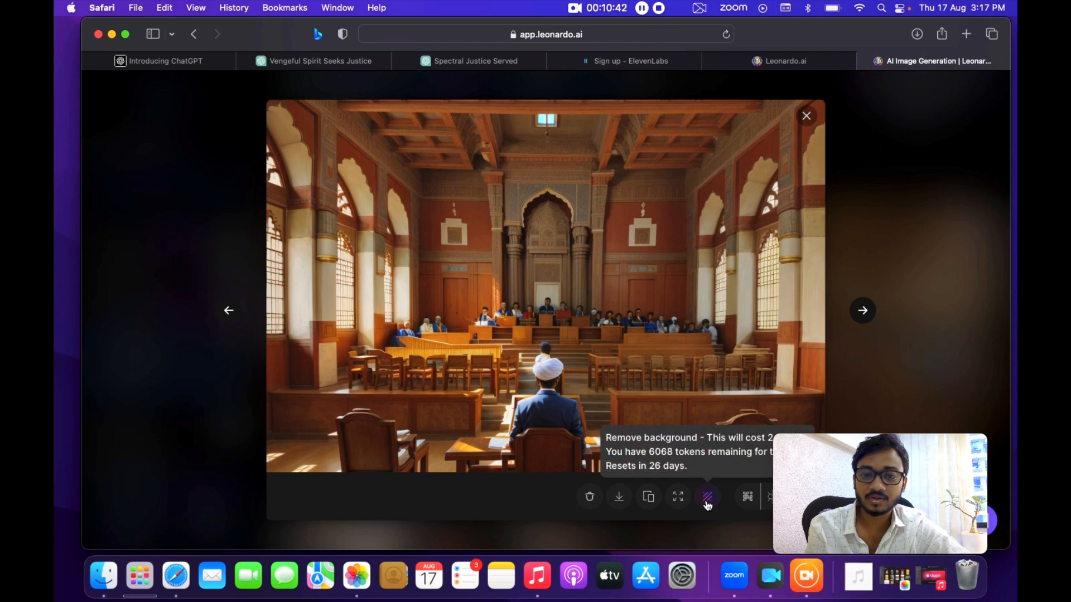
click(807, 115)
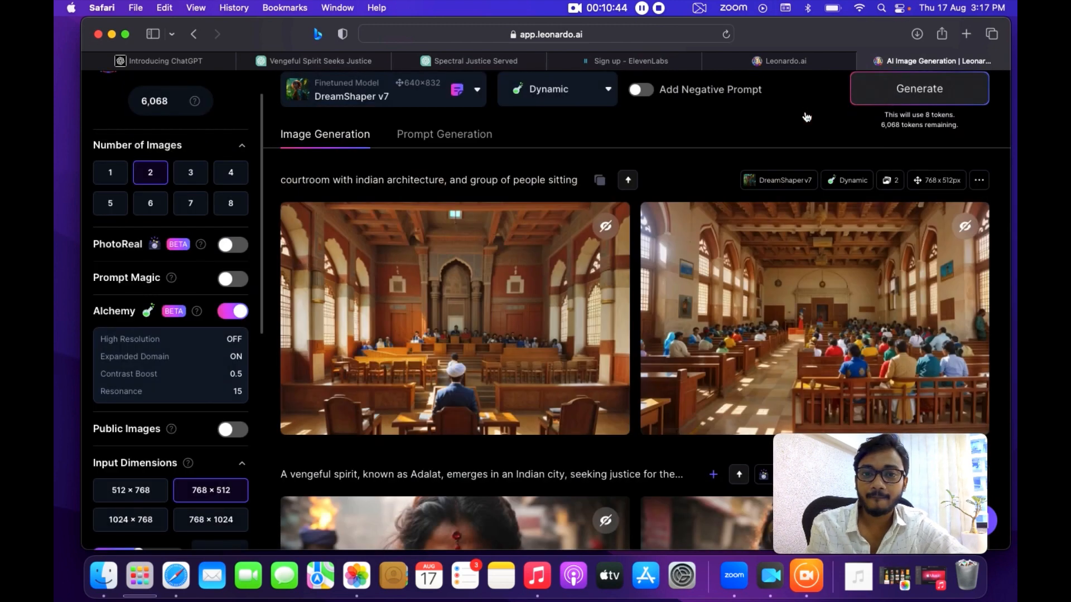
Download the first courtroom image from the generation results.
scroll(484, 358, down, 3)
mouse_move(473, 310)
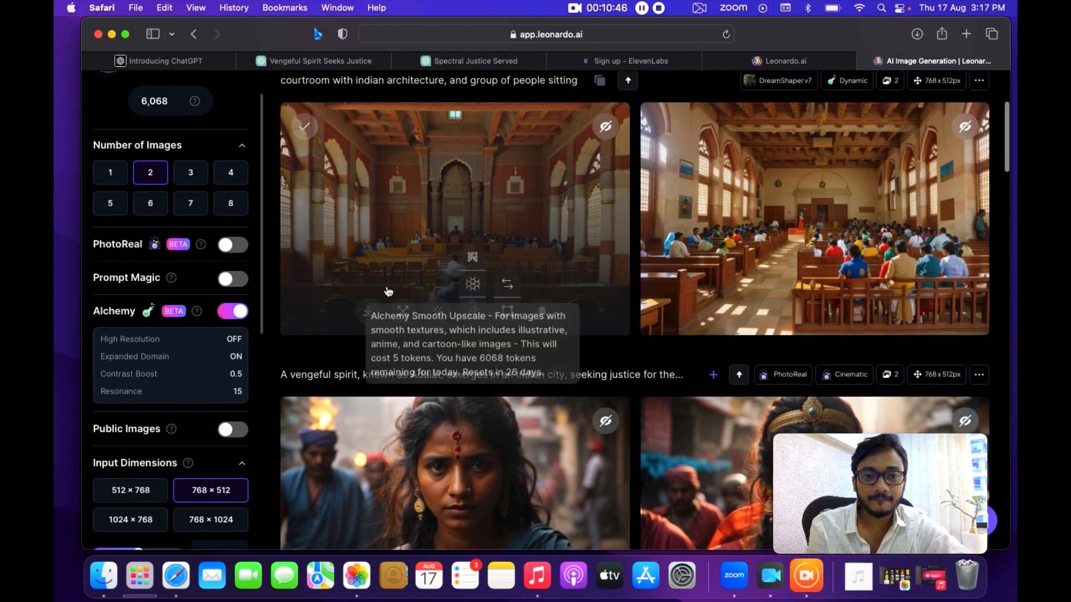
click(372, 314)
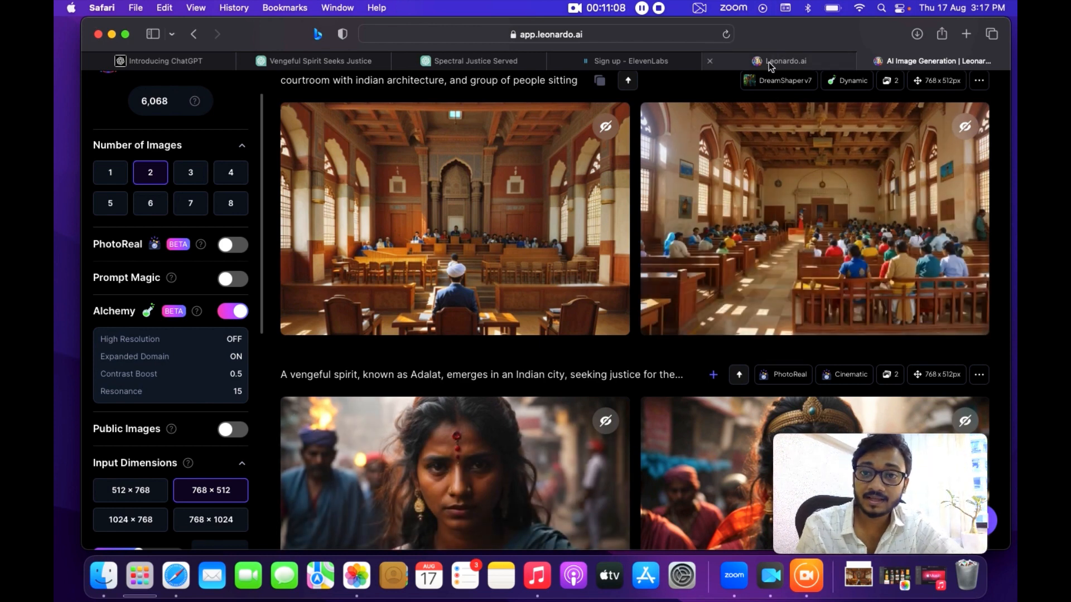
scroll(406, 302, up, 5)
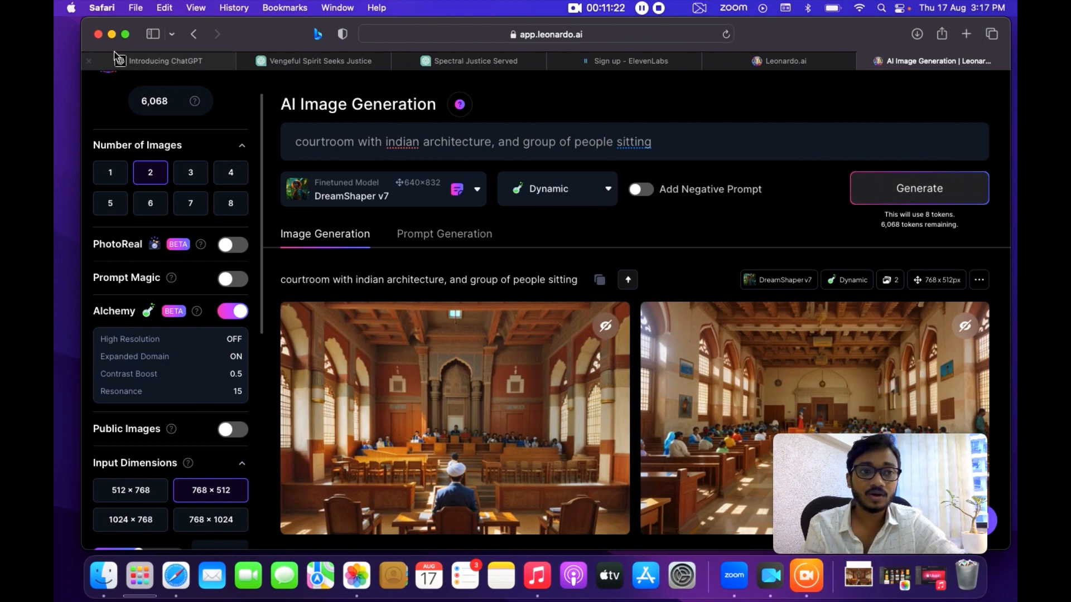
Switch to Canva and create a blank YouTube Video design from the Videos category on the home page.
click(112, 34)
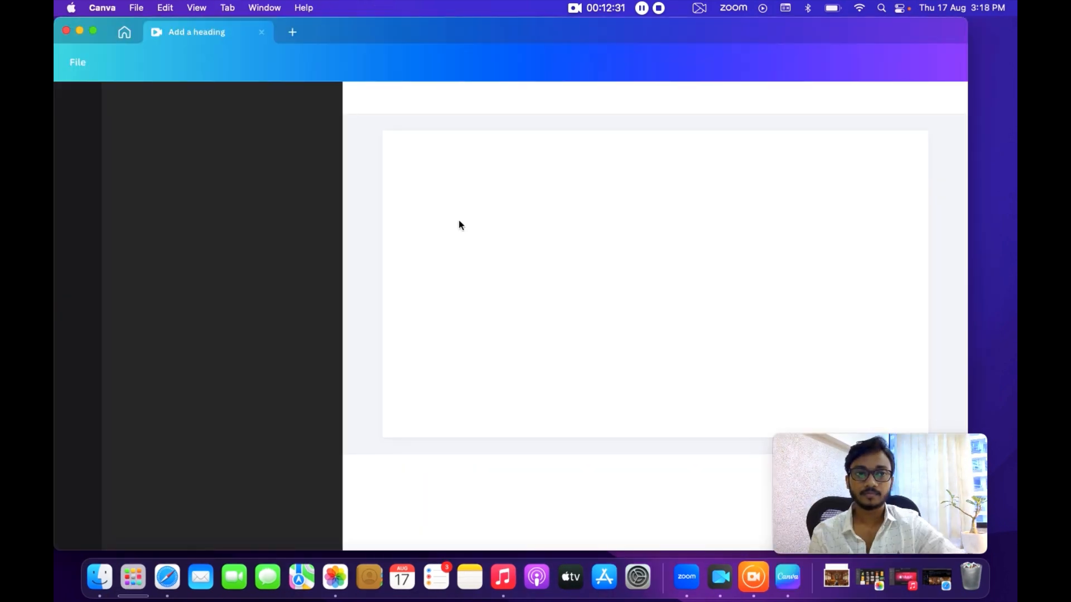
click(126, 32)
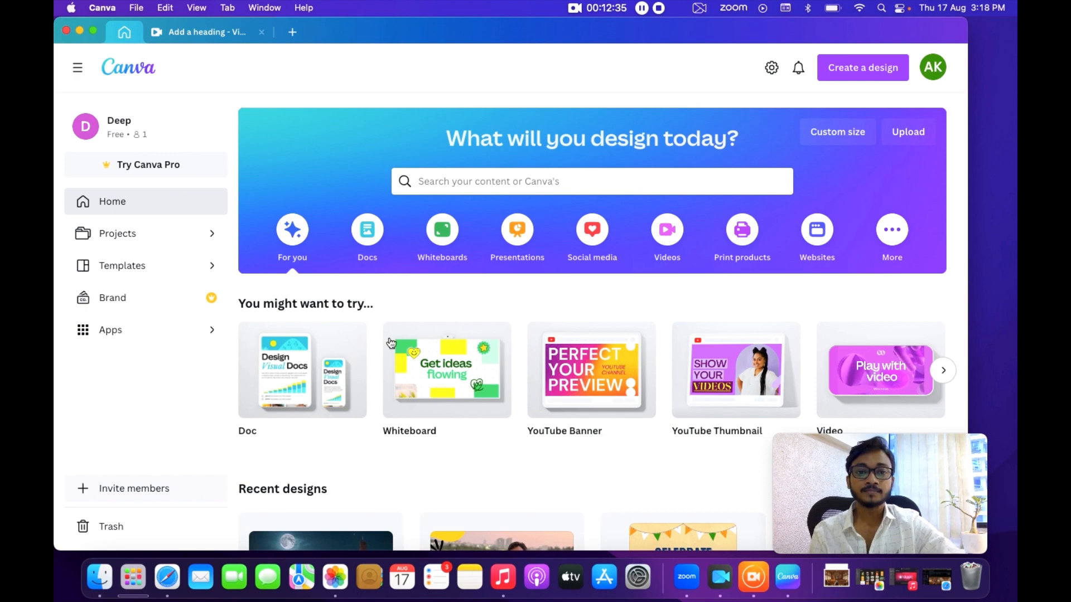
mouse_move(391, 342)
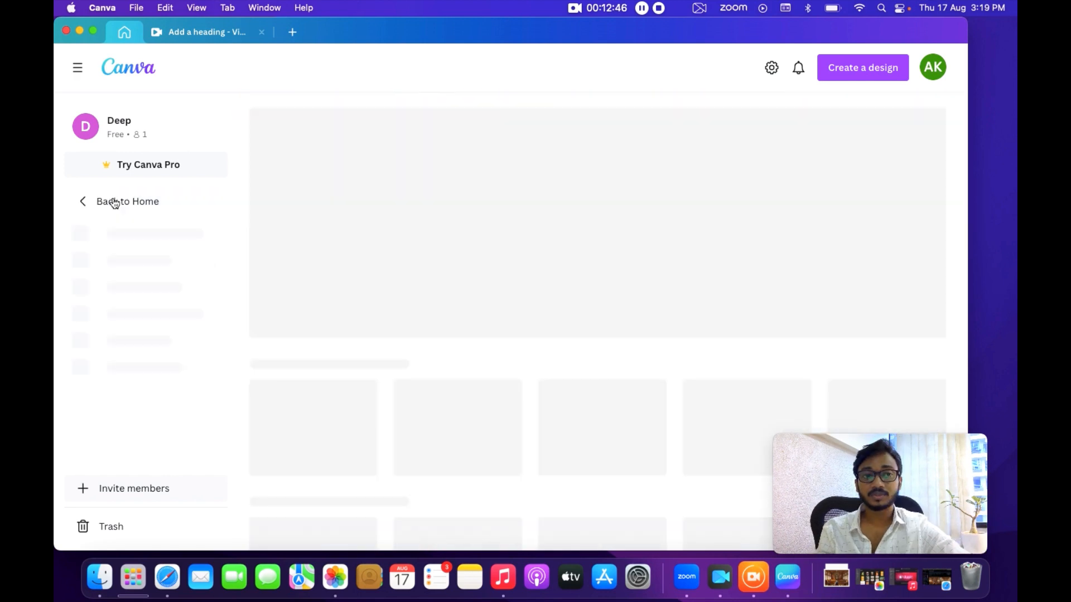
click(107, 201)
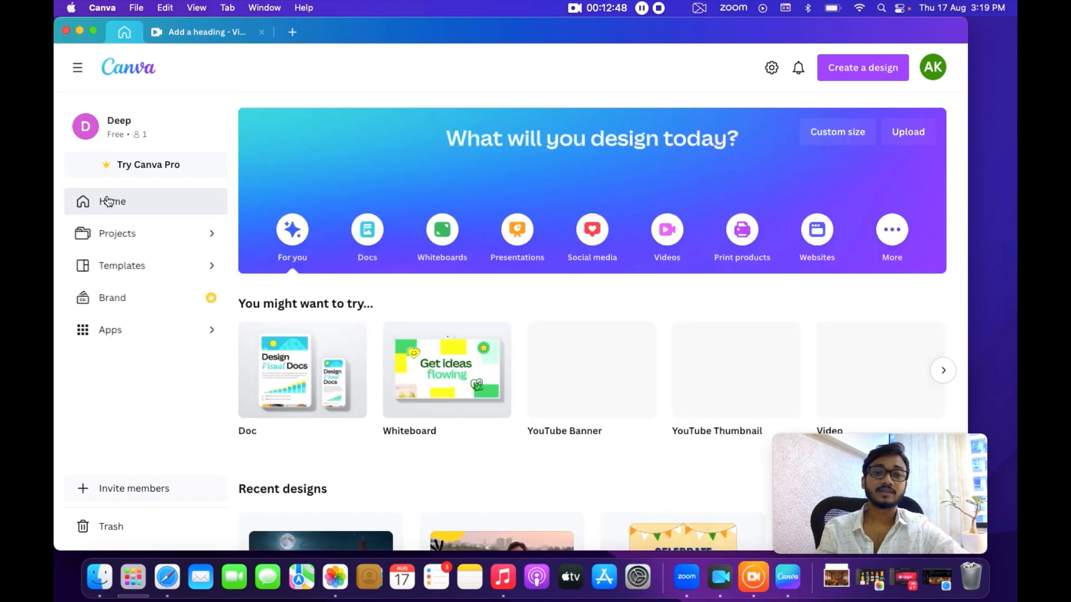
click(664, 239)
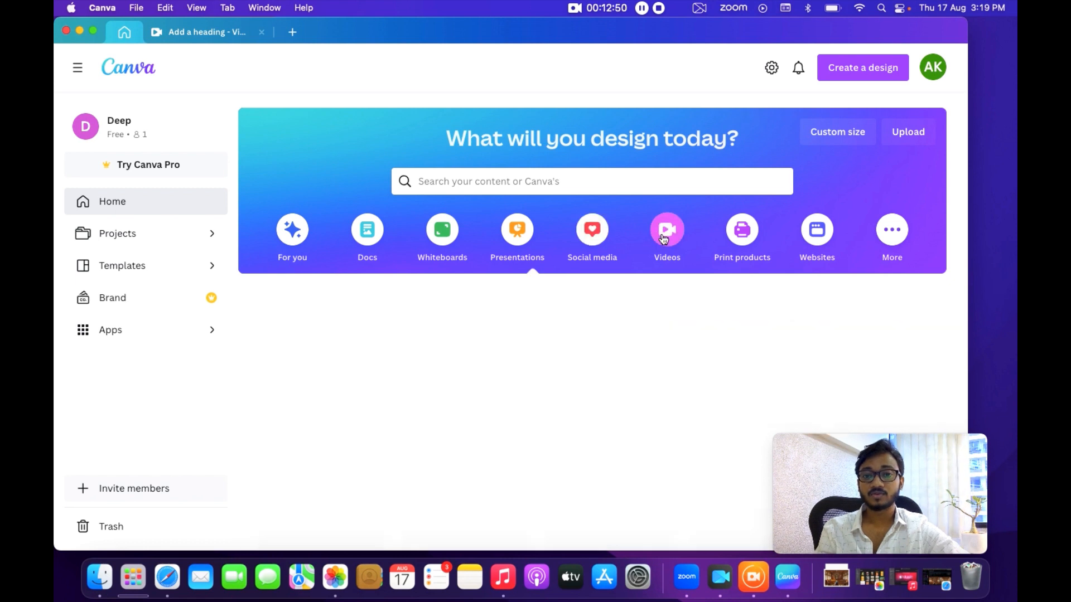
scroll(663, 239, down, 2)
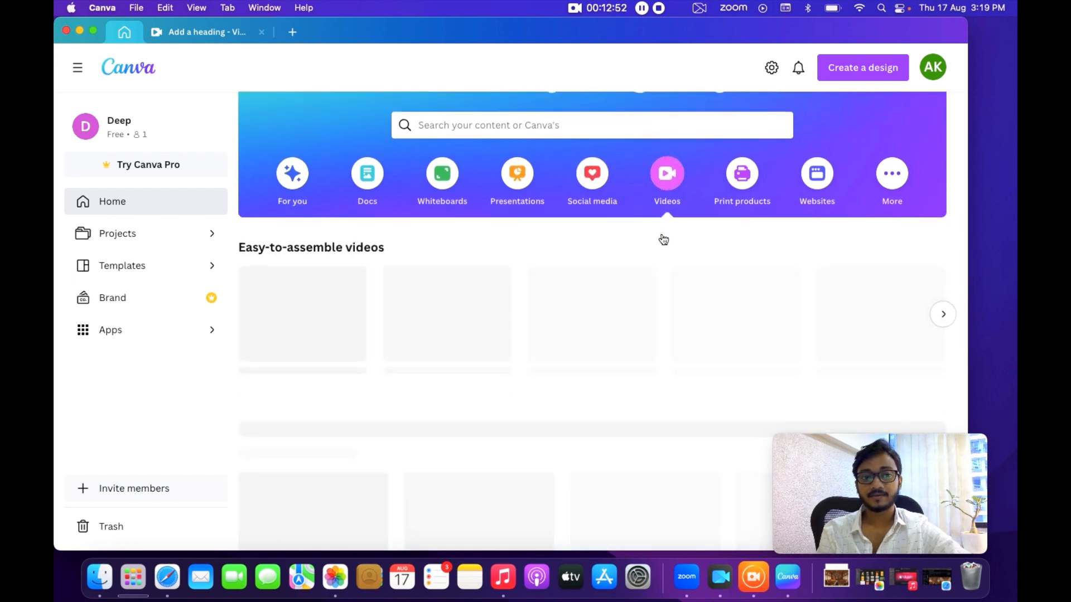
scroll(662, 239, down, 2)
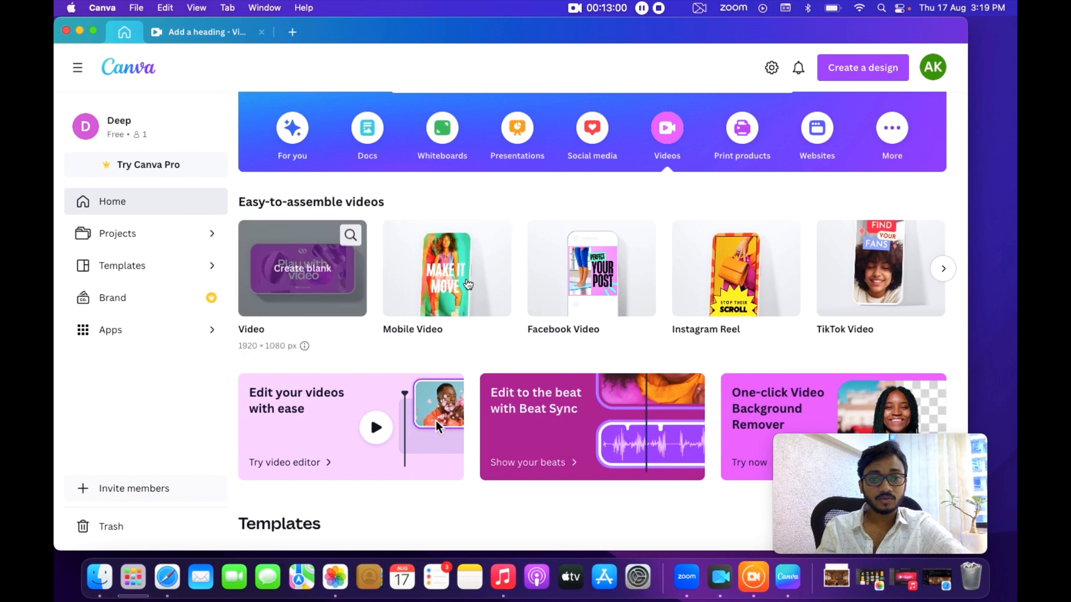
scroll(657, 288, right, 5)
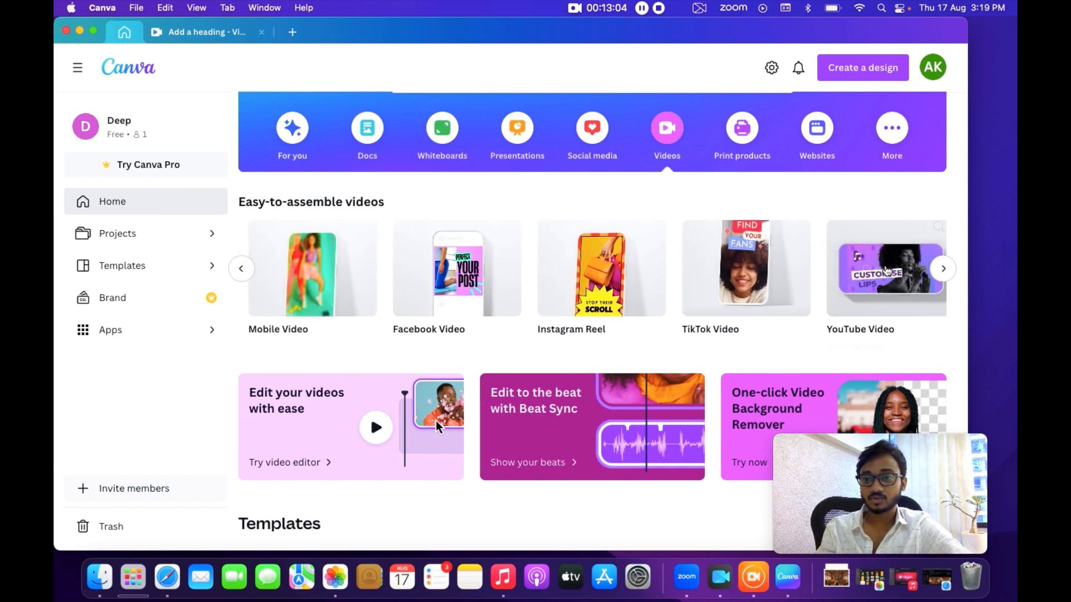
scroll(863, 276, right, 2)
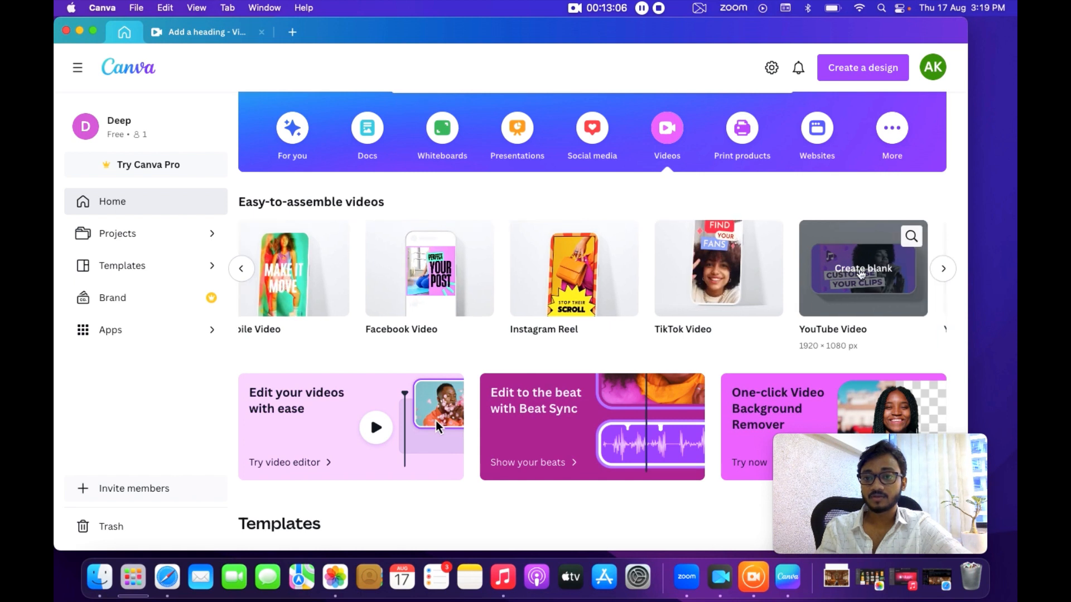
click(803, 315)
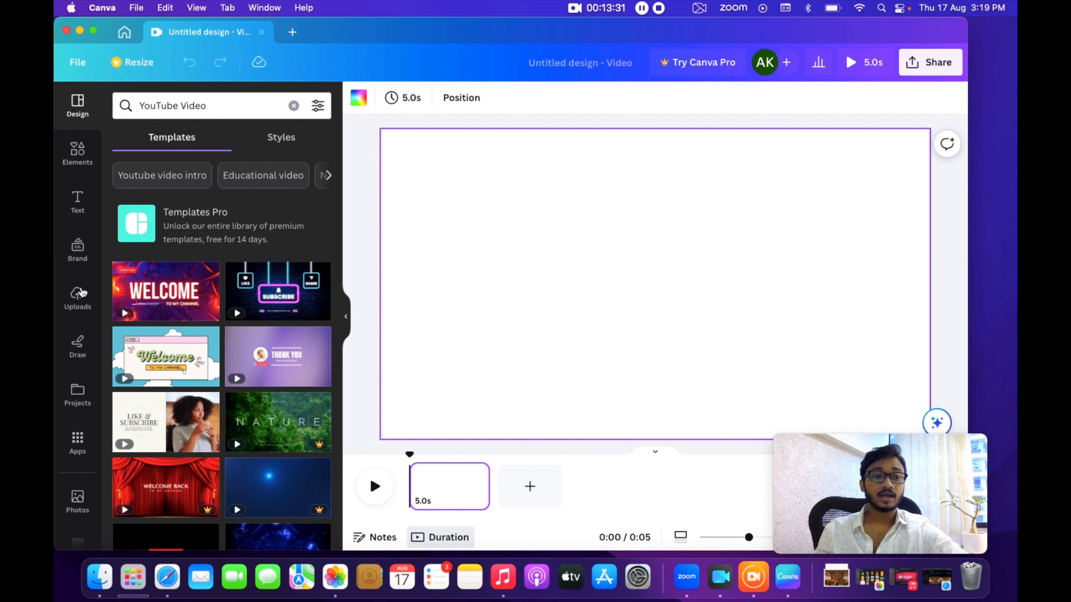
Add the uploaded image of grieving villagers to the first page and enlarge it to fill the frame.
click(79, 300)
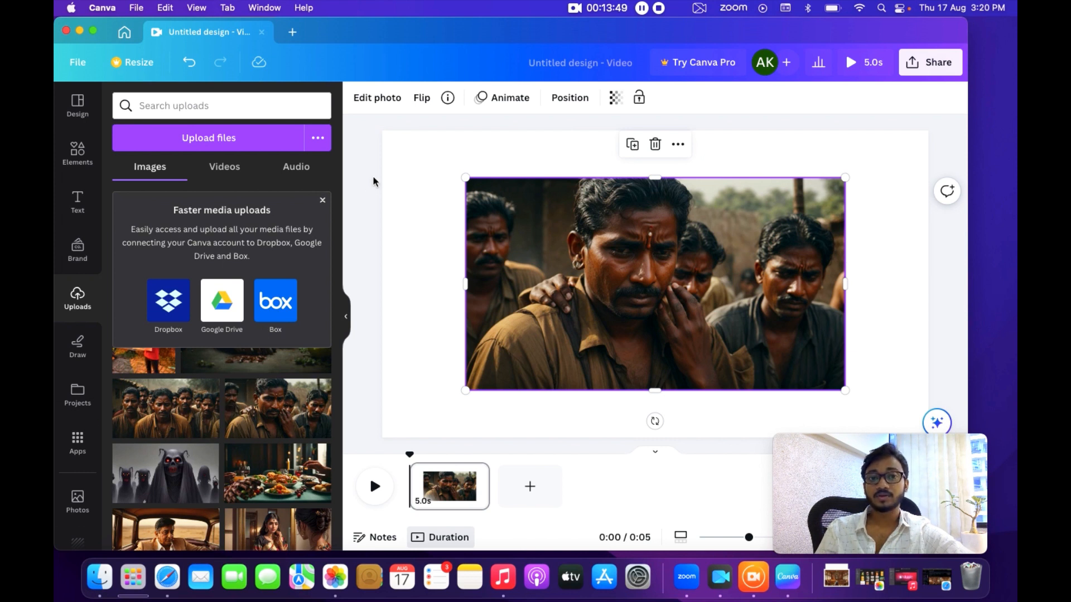
drag(465, 177, 375, 128)
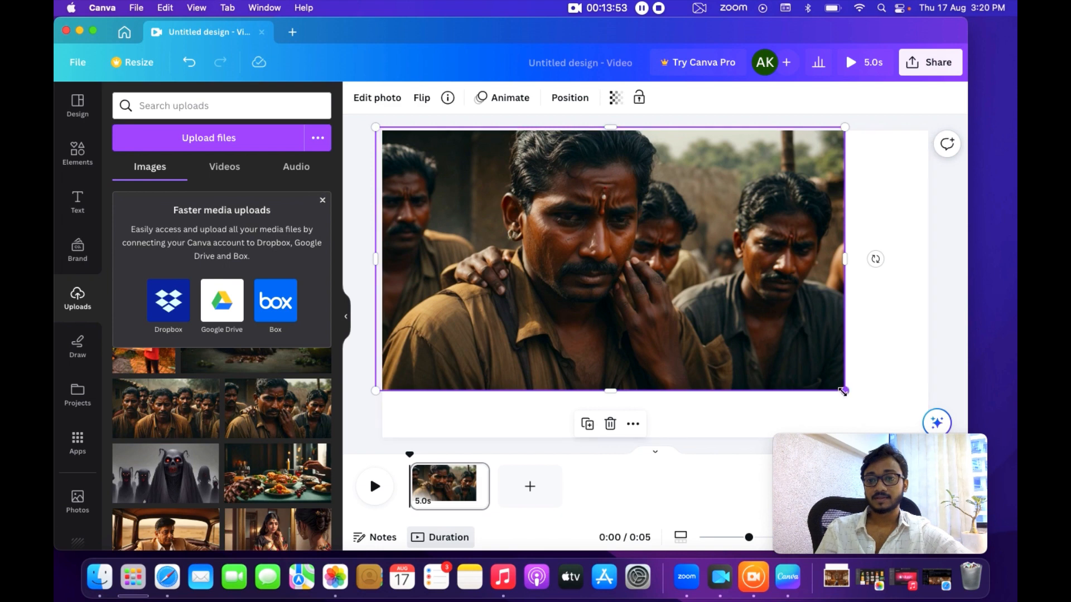
drag(843, 392, 956, 422)
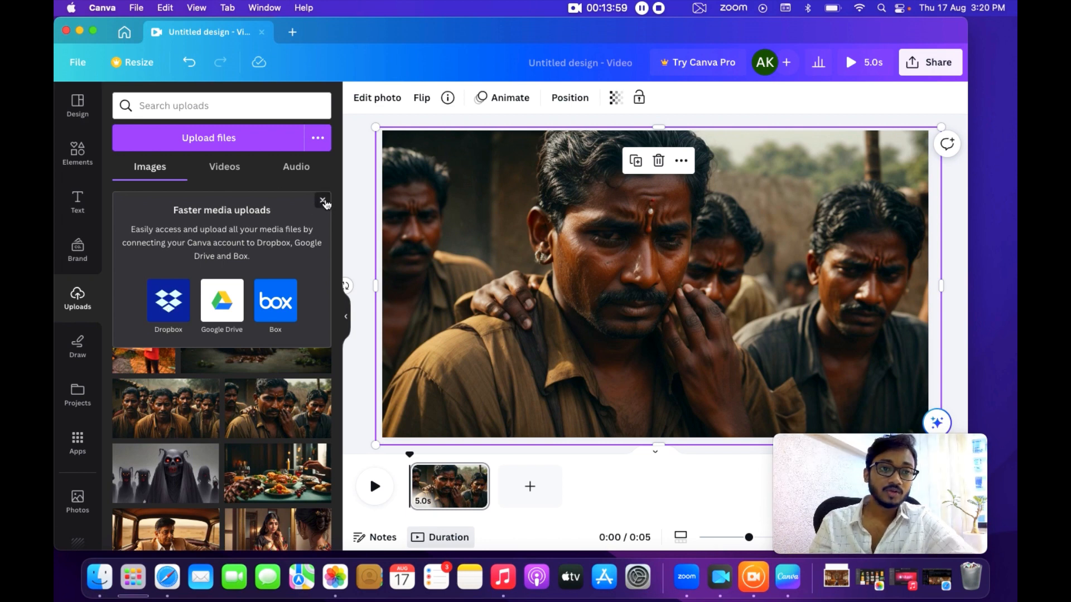
click(324, 201)
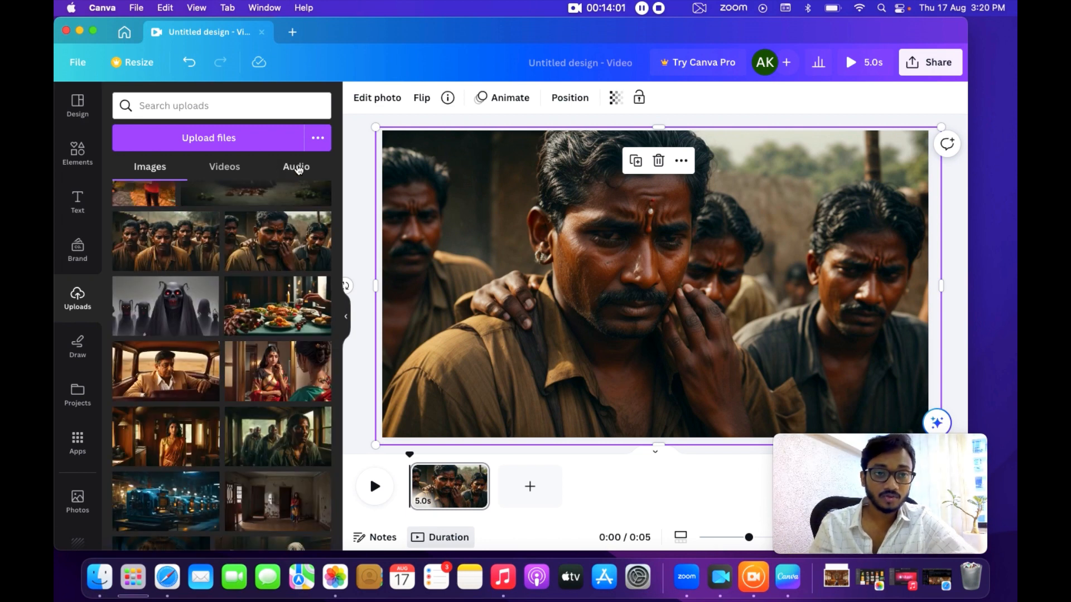
Preview the 0:40 ElevenLabs voiceover in uploaded audio and add it to the video timeline.
click(297, 168)
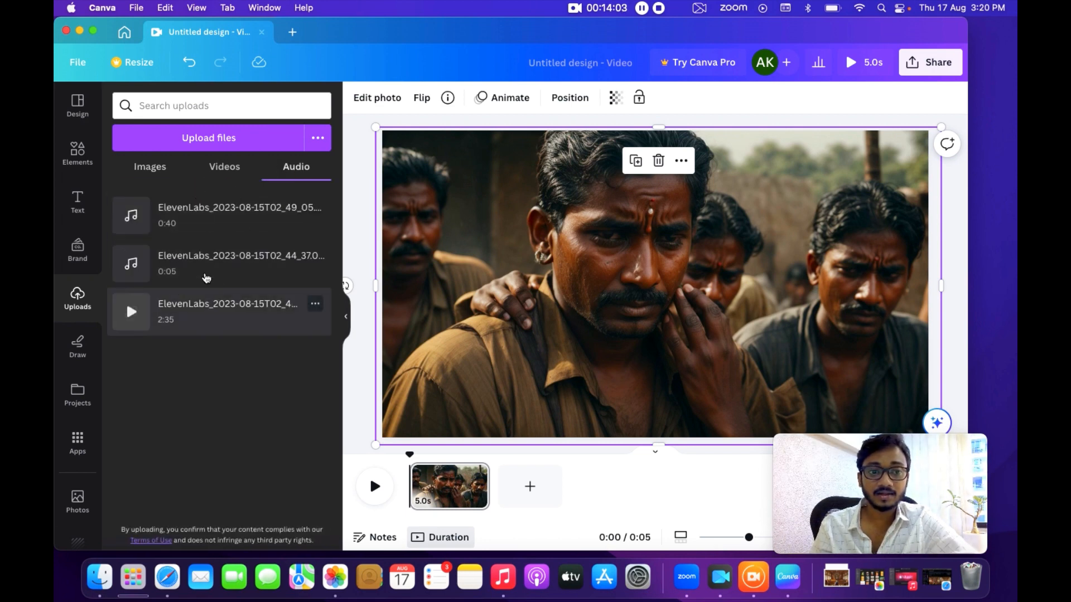
click(130, 217)
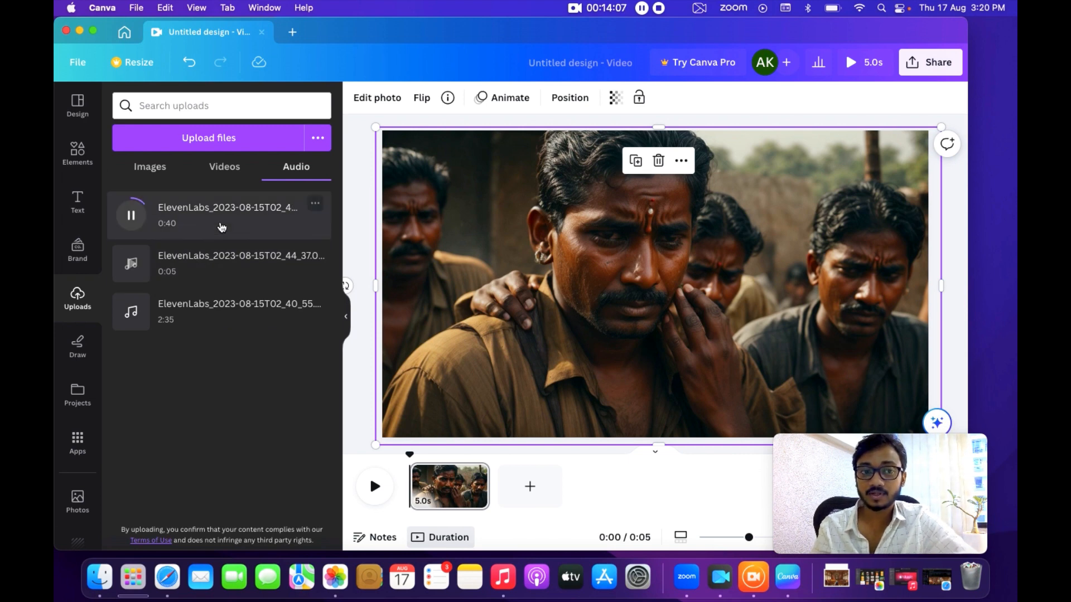
click(226, 217)
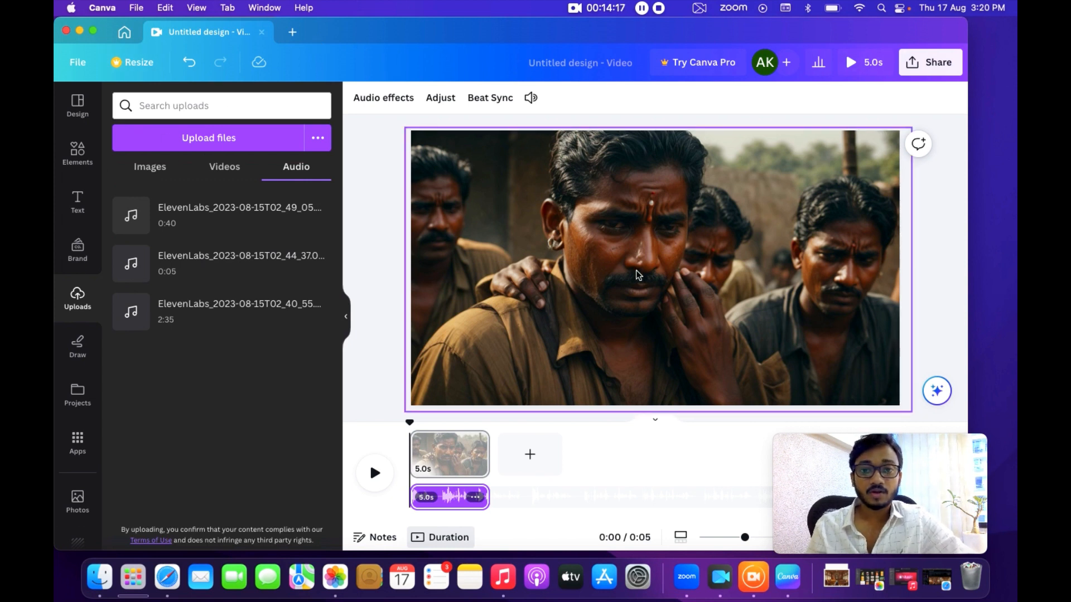
Add a second page, place the image of the crowd of men, and stretch it to fill the page.
click(530, 454)
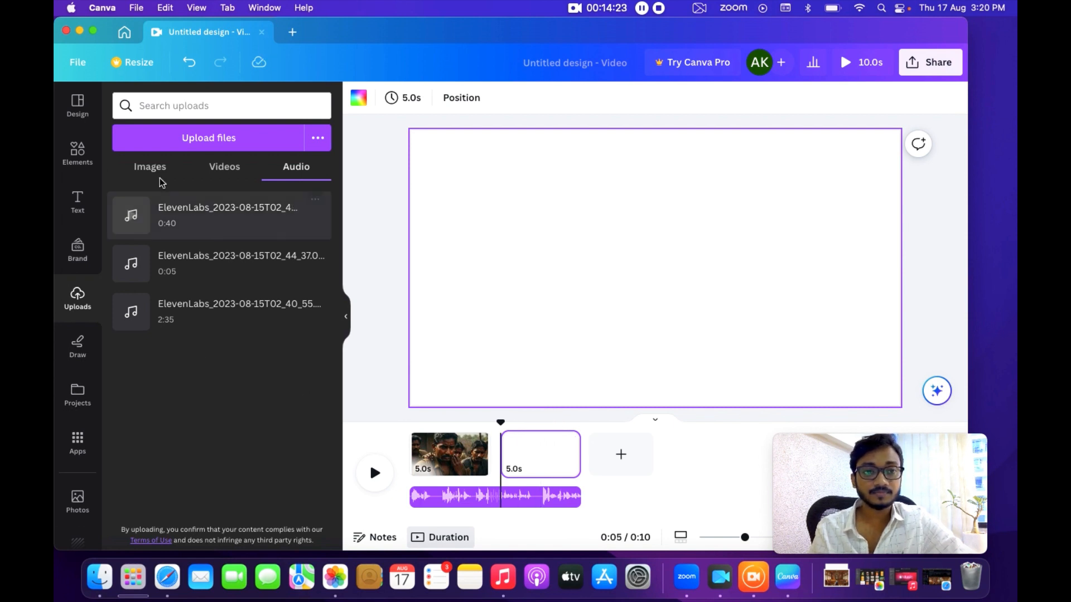
click(149, 168)
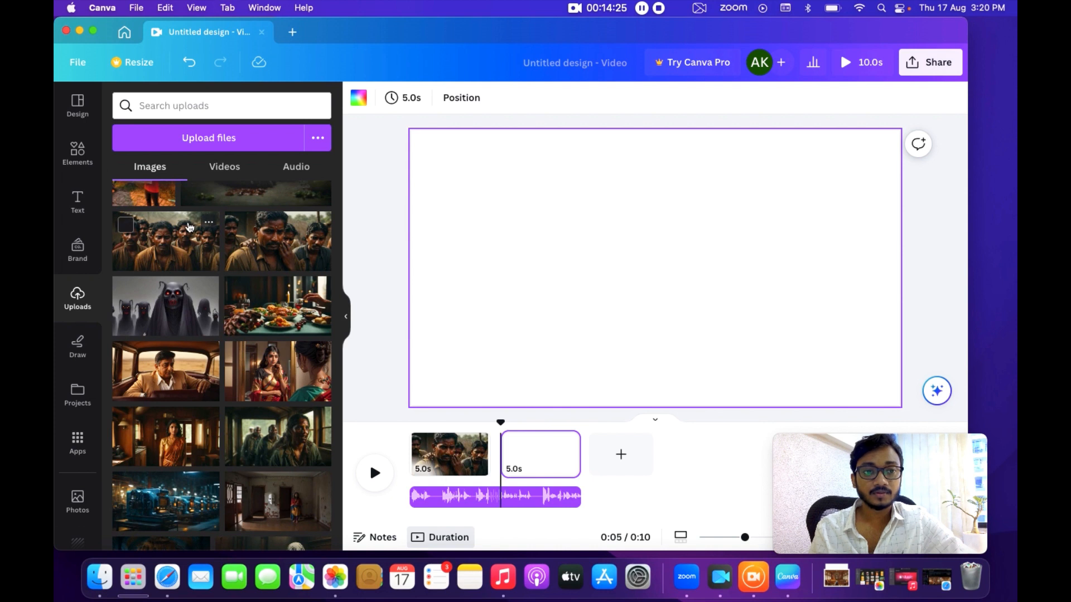
click(189, 227)
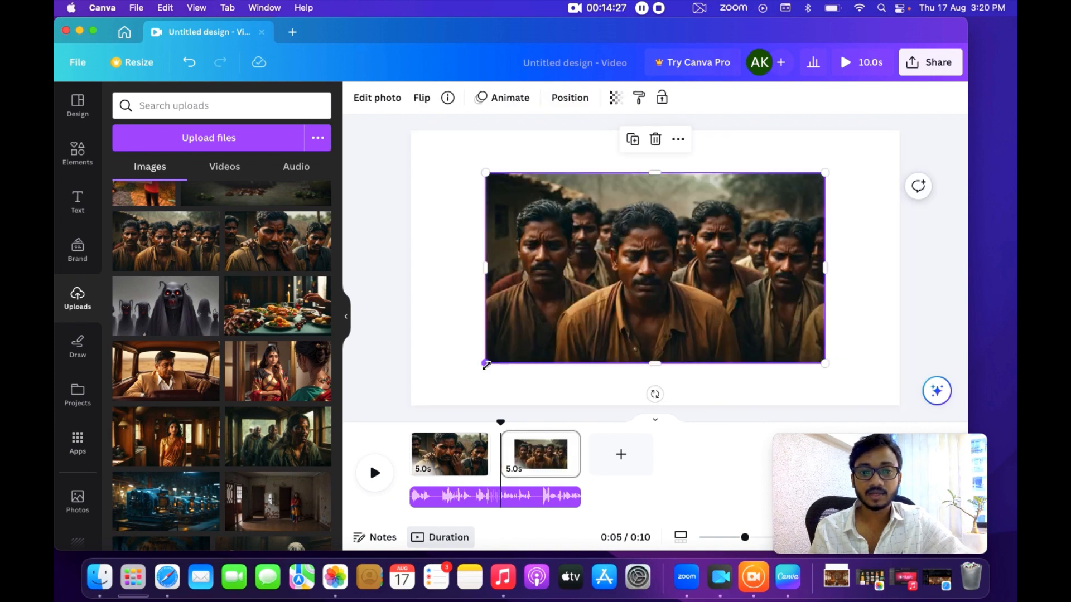
drag(485, 365, 386, 420)
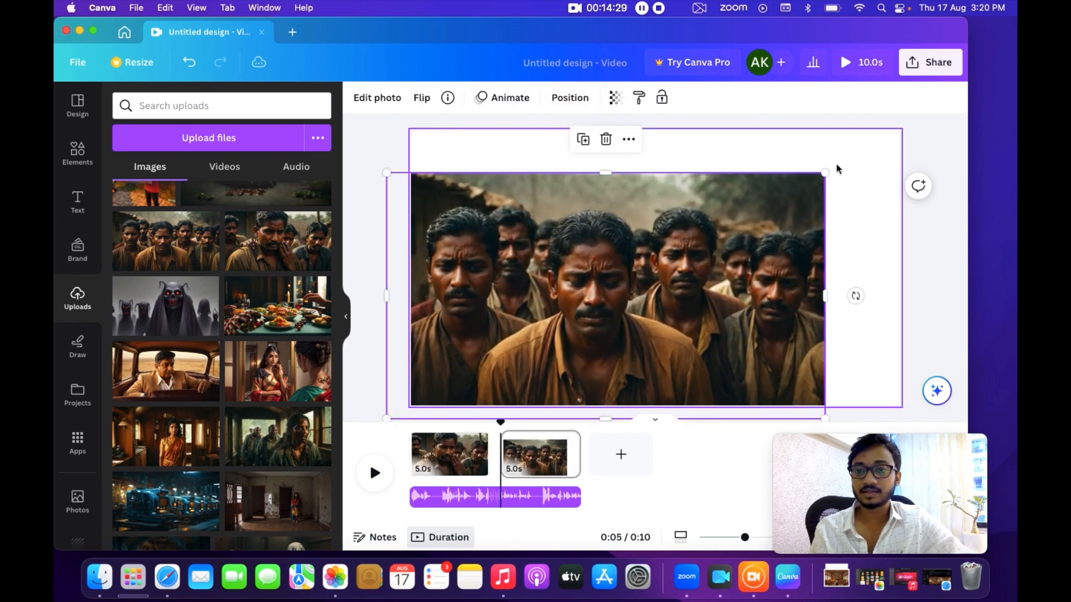
drag(825, 173, 929, 100)
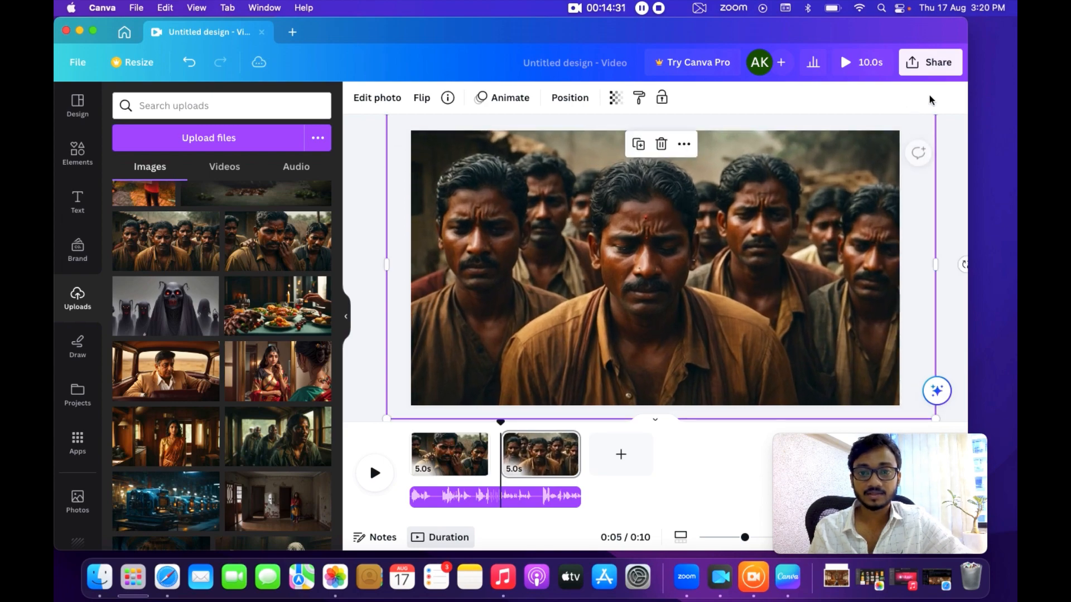